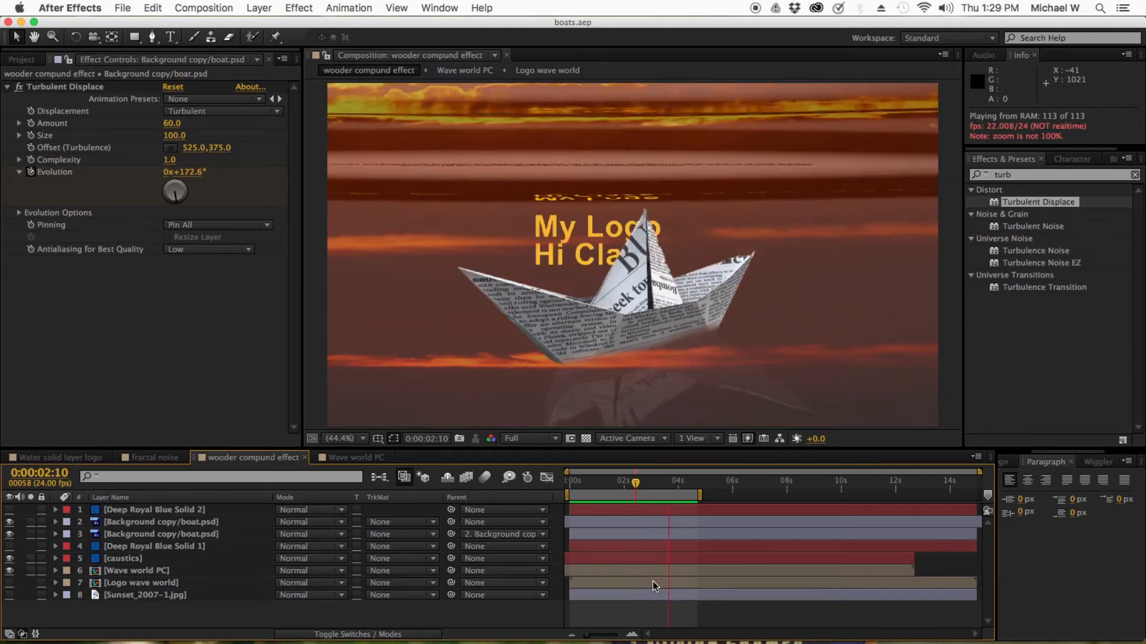
Stop the preview and examine the effects applied to the solid, caustics and Wave world PC layers
key(space)
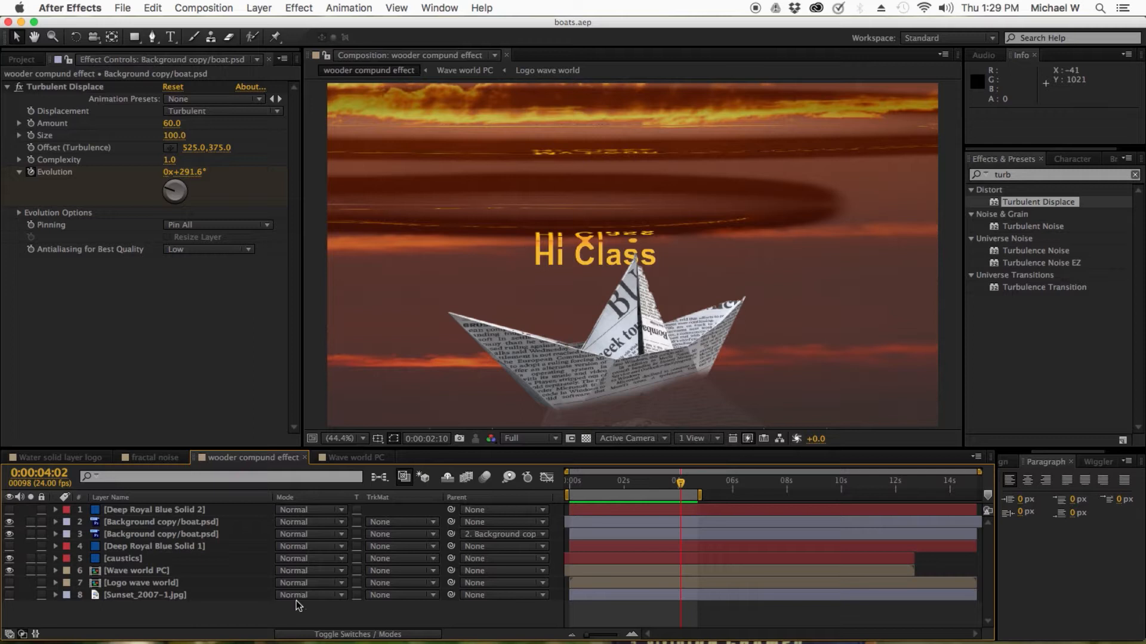
click(137, 620)
click(118, 560)
click(120, 547)
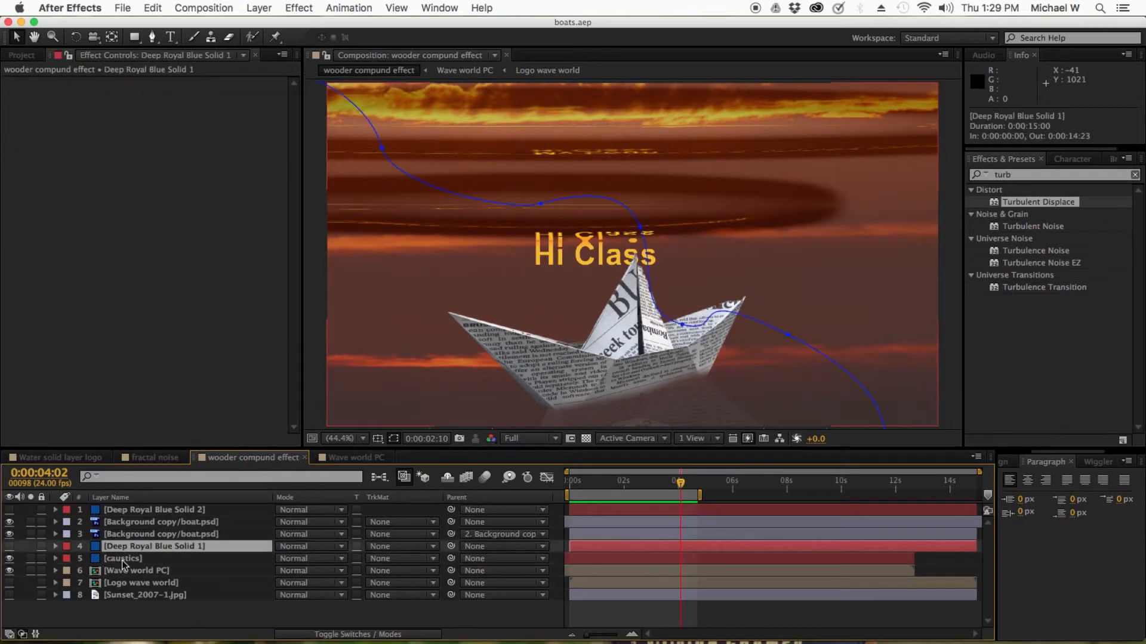
click(122, 561)
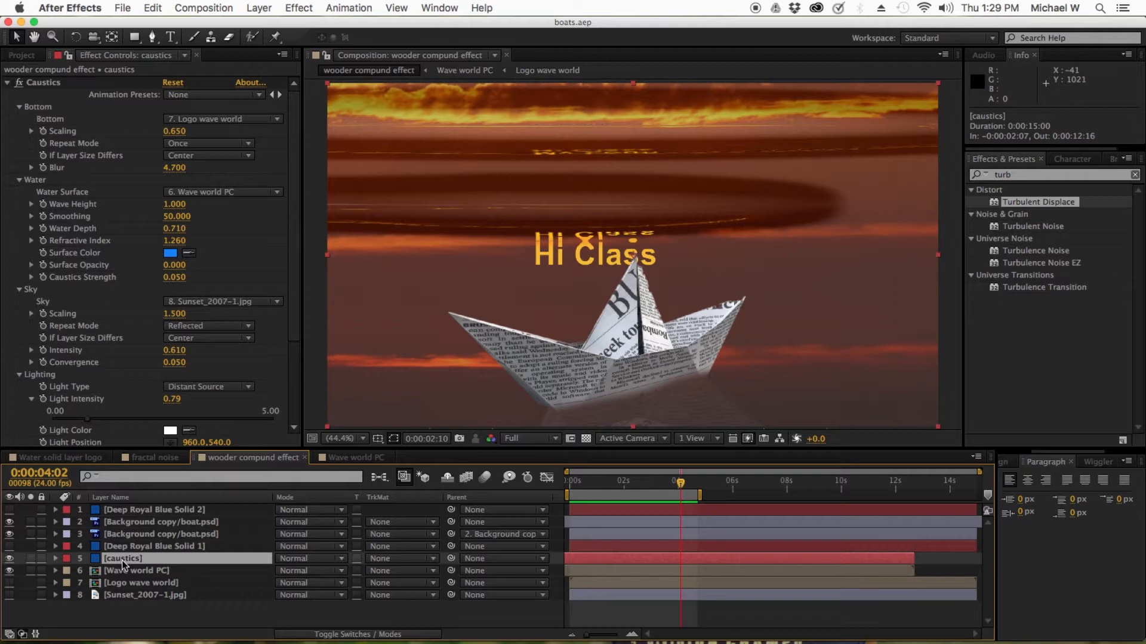
click(119, 573)
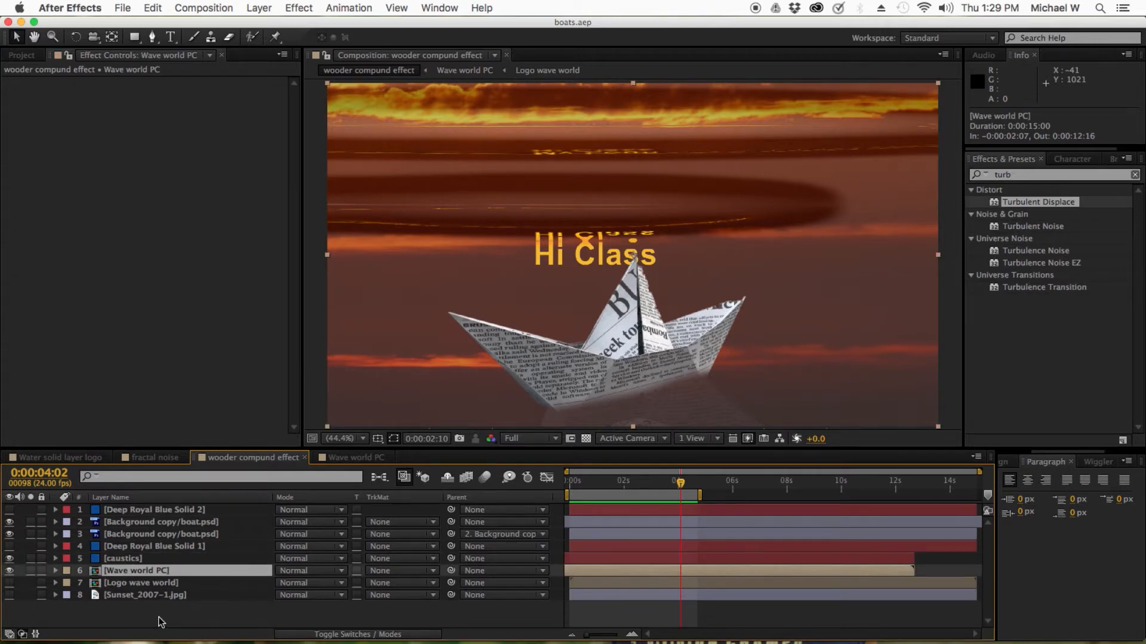
click(258, 8)
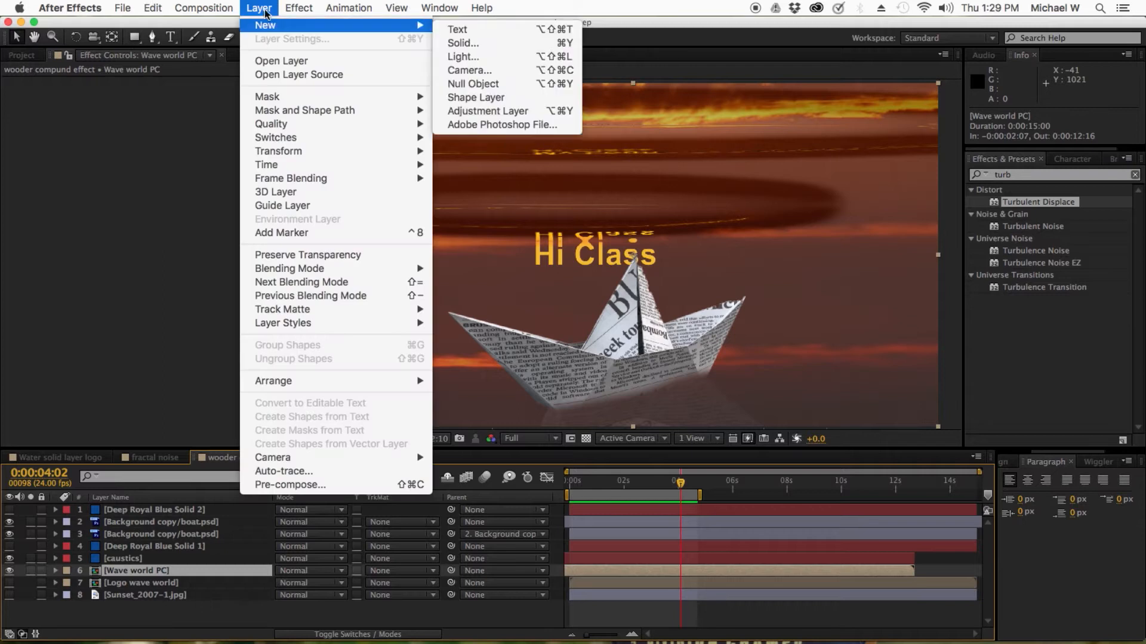
click(156, 313)
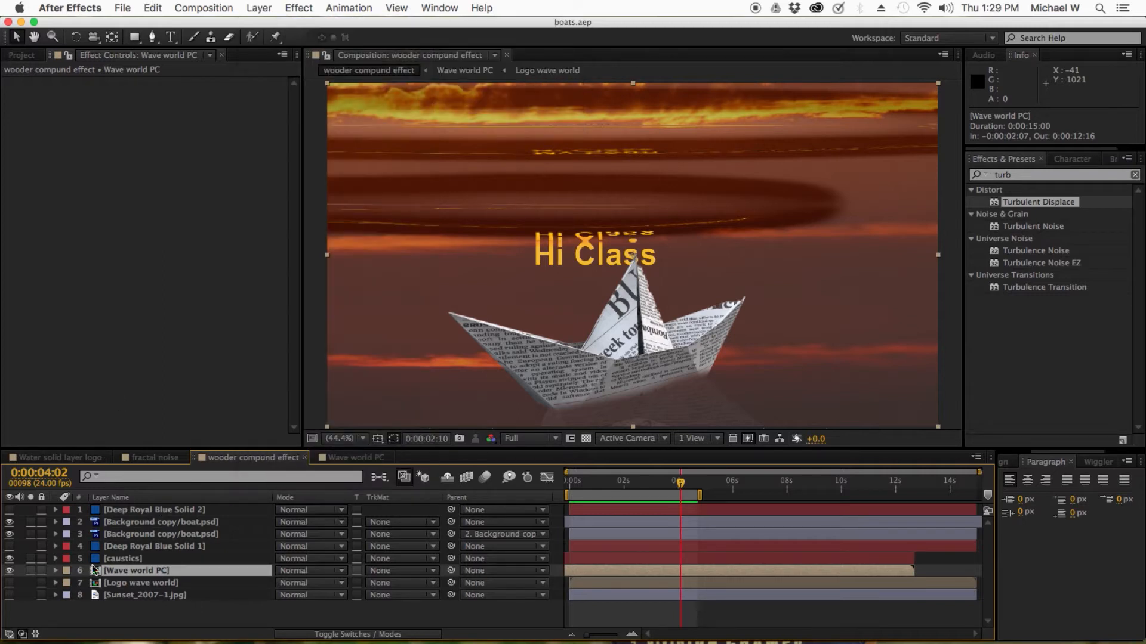
click(117, 559)
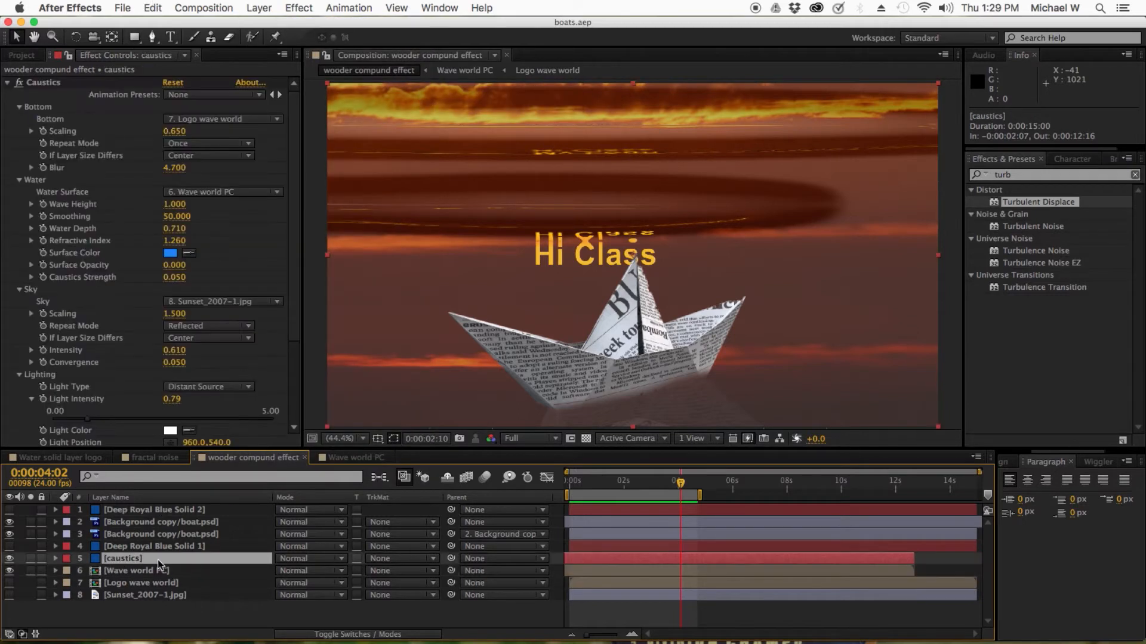
click(131, 573)
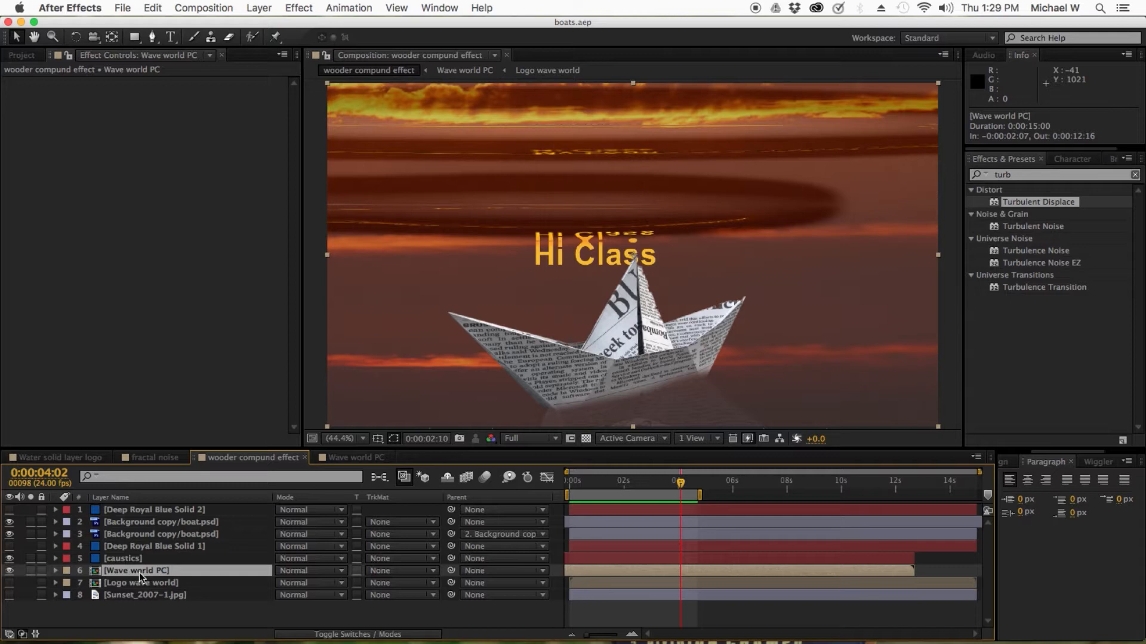
Open the Wave world PC precomp and select its Wave world layer to show the Wave World effect settings
right_click(138, 571)
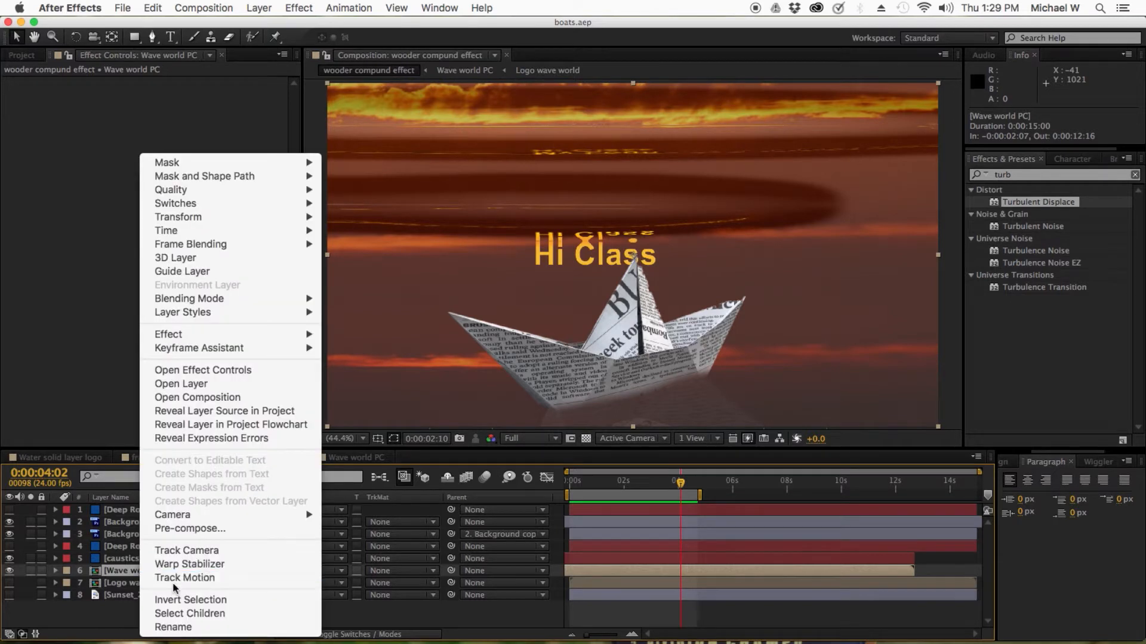
click(127, 570)
double_click(128, 569)
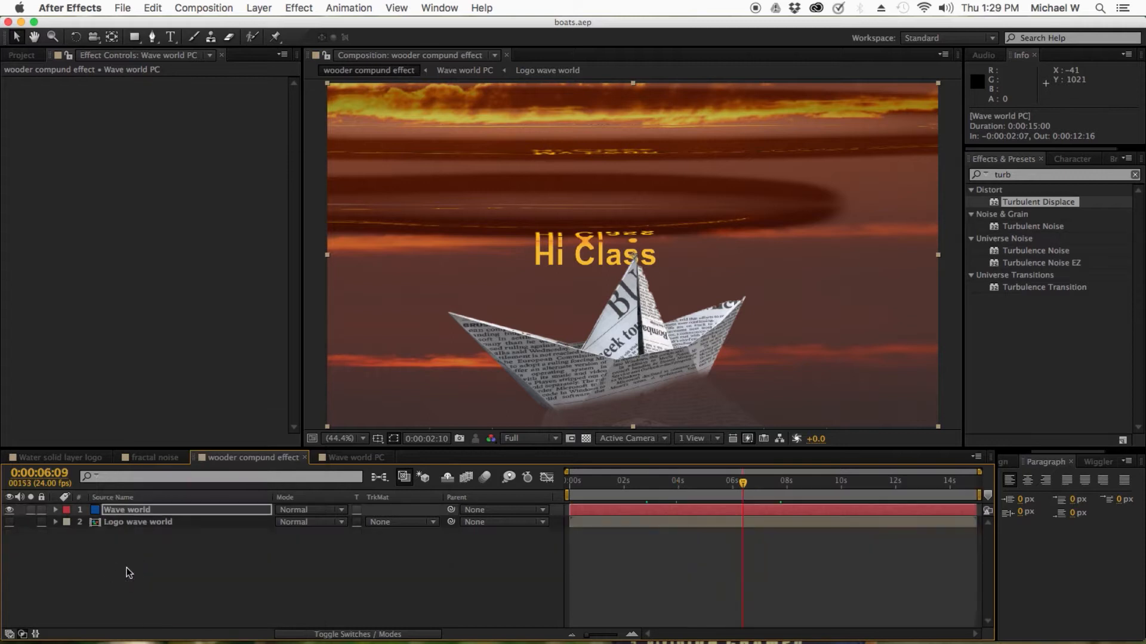
click(127, 565)
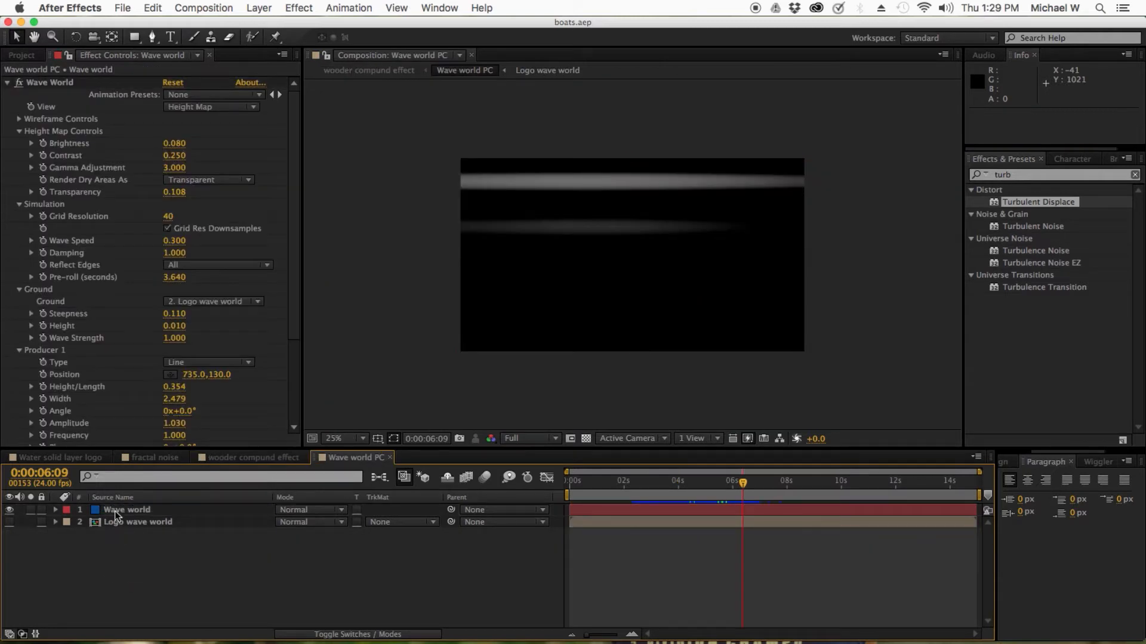
click(114, 511)
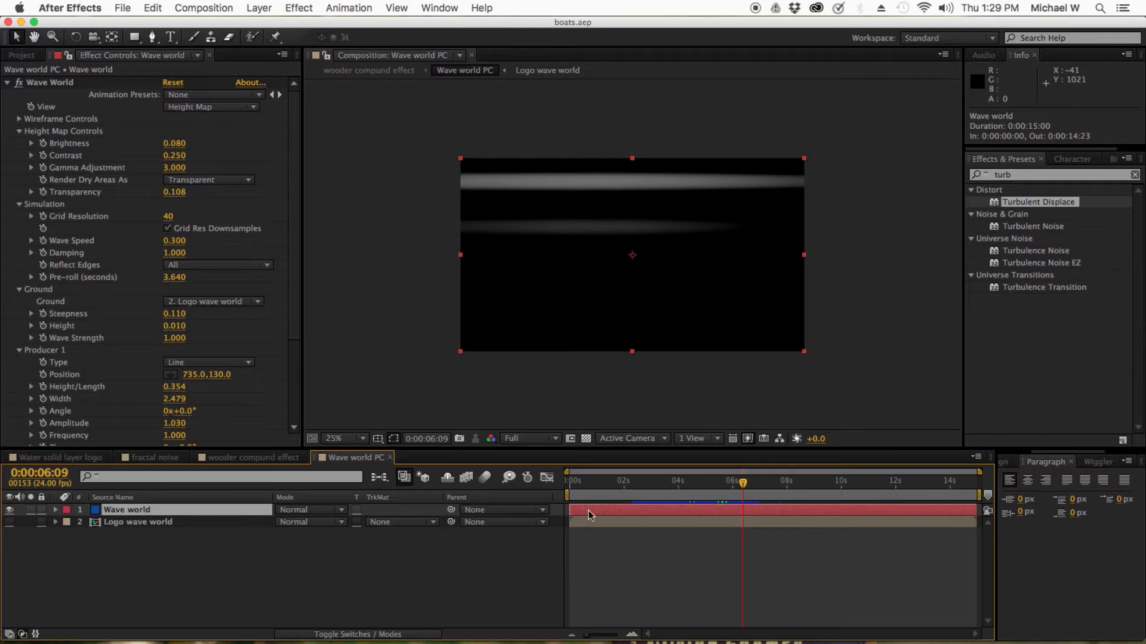
Search the effects and presets for wave
click(1025, 176)
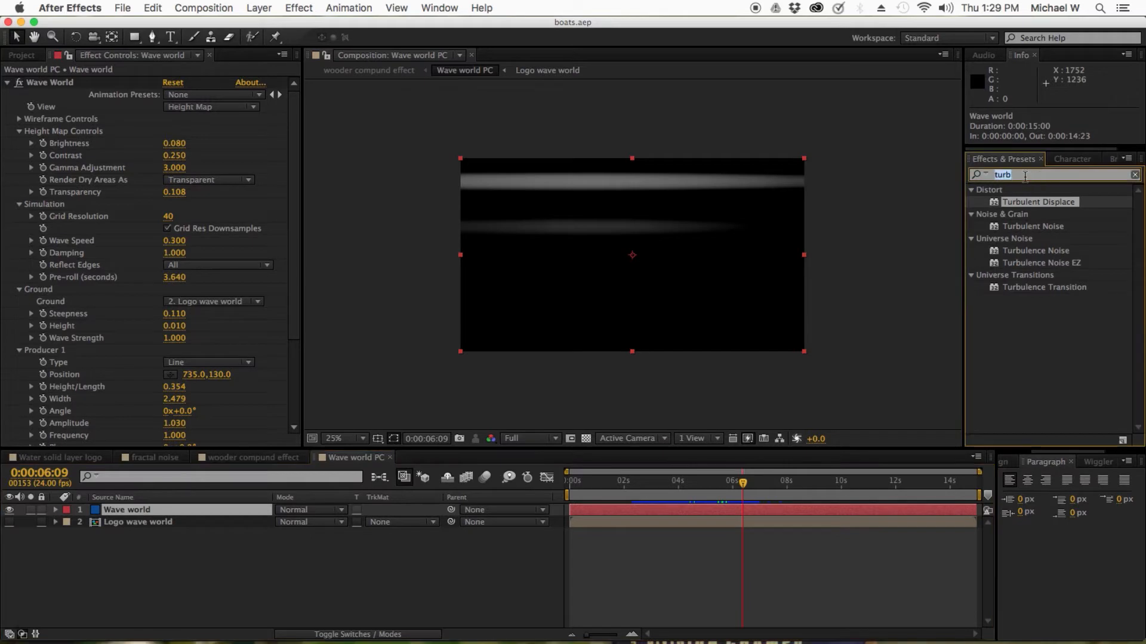
text(wave)
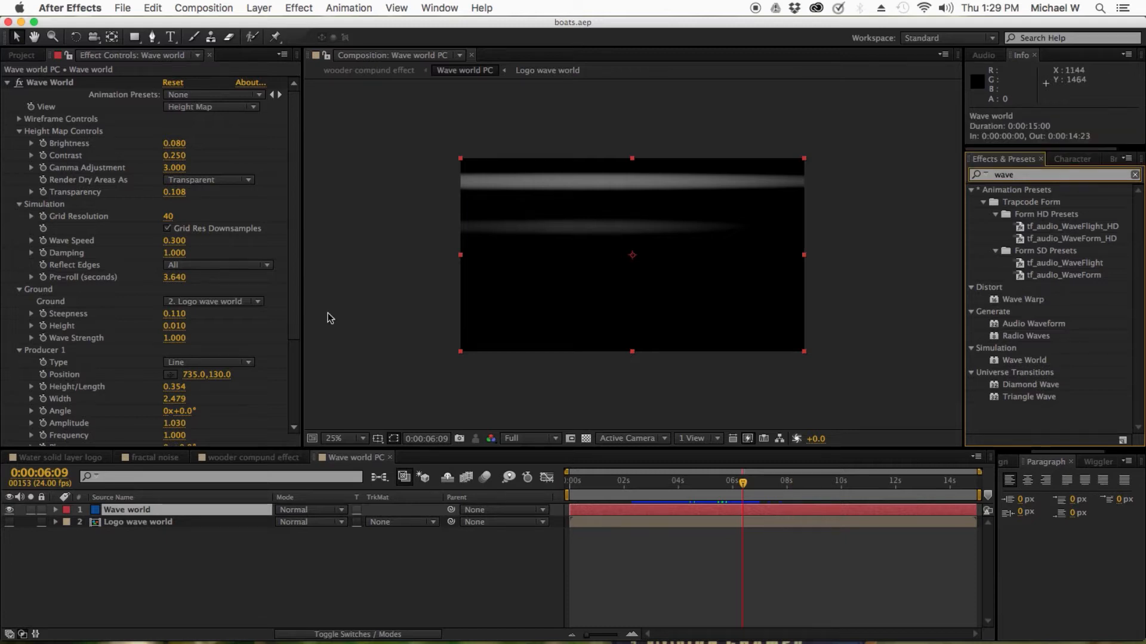
Switch the Wave World view to Wireframe Preview and back to Height Map
click(294, 205)
drag(295, 204, 289, 123)
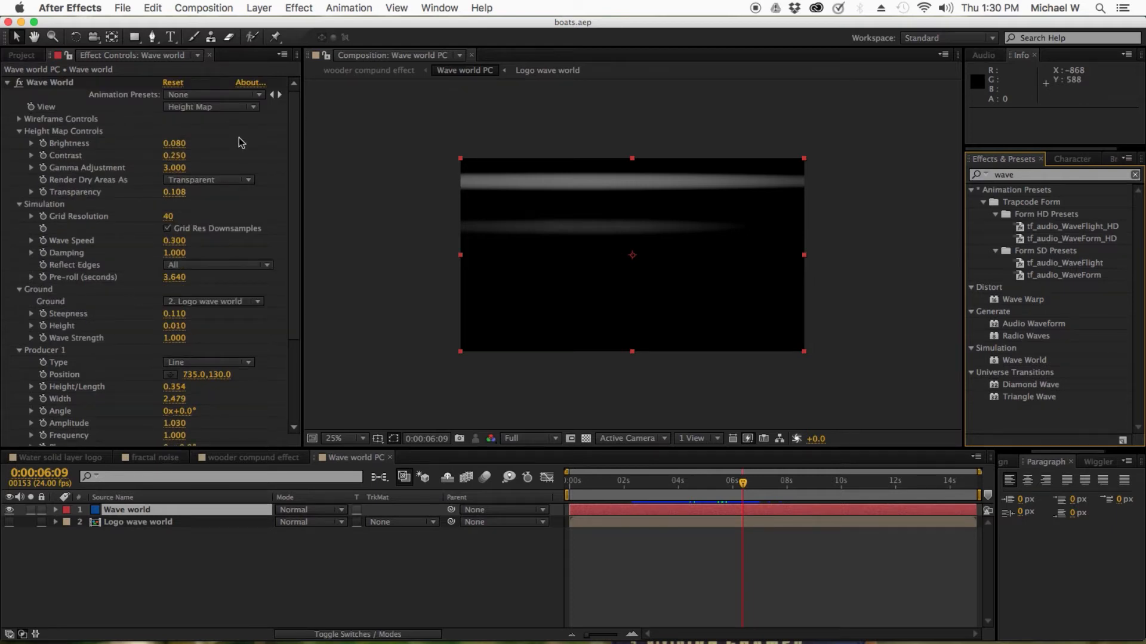
click(216, 107)
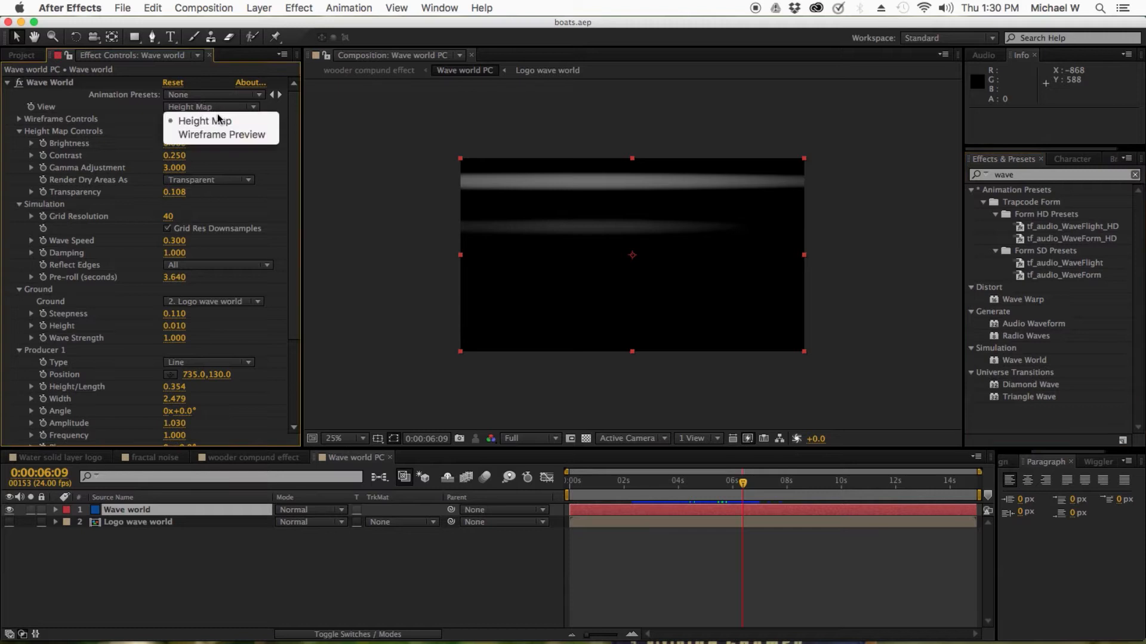
click(226, 133)
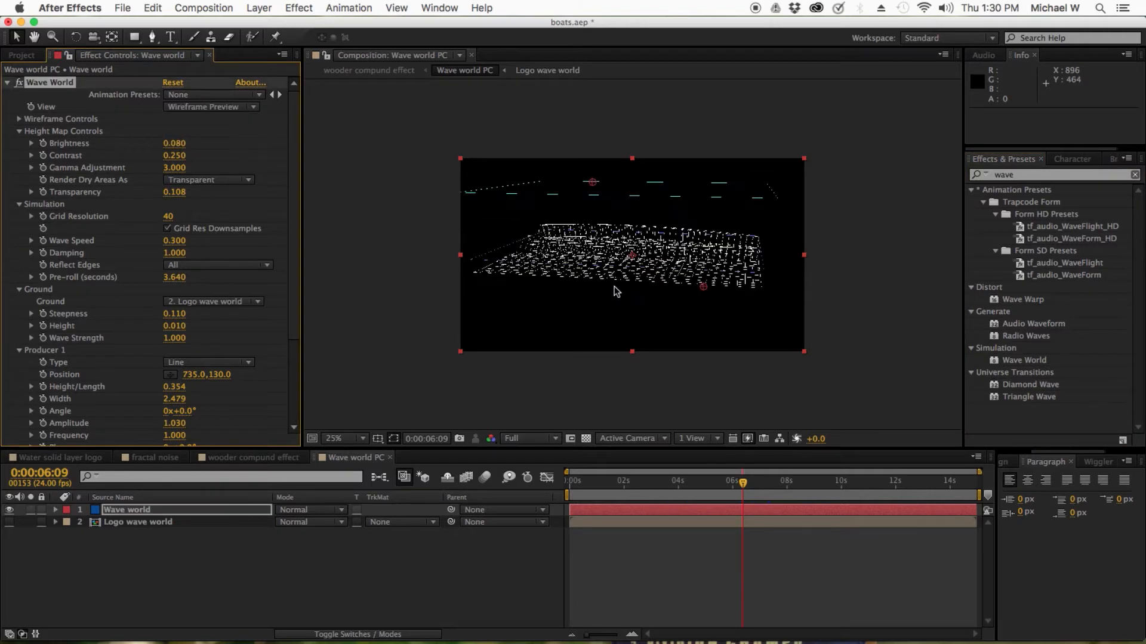
click(204, 109)
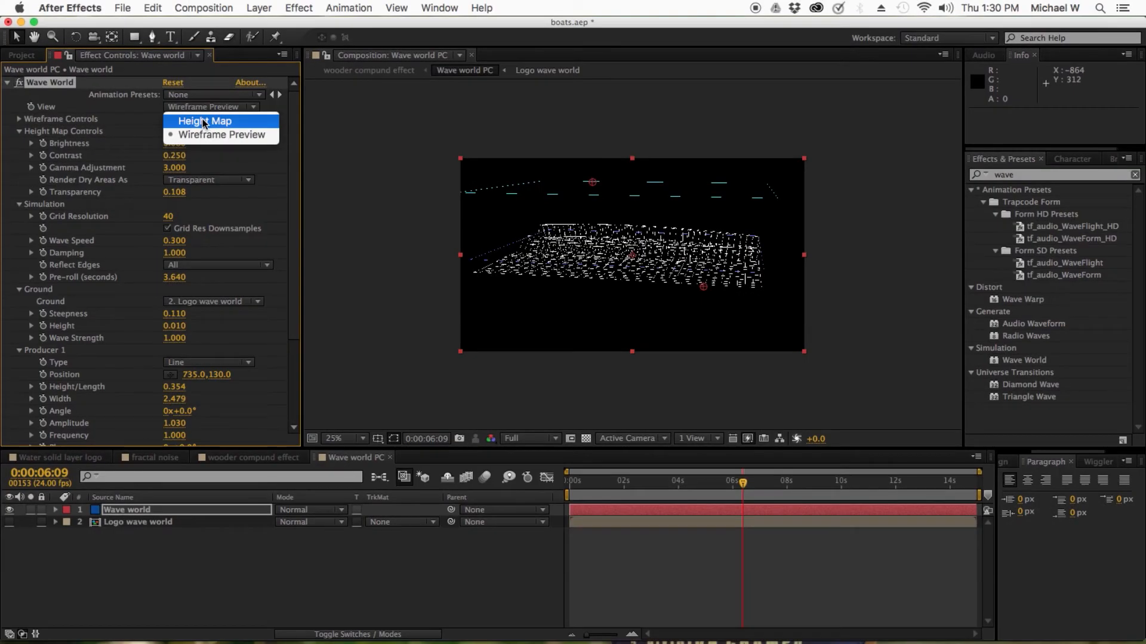
click(208, 172)
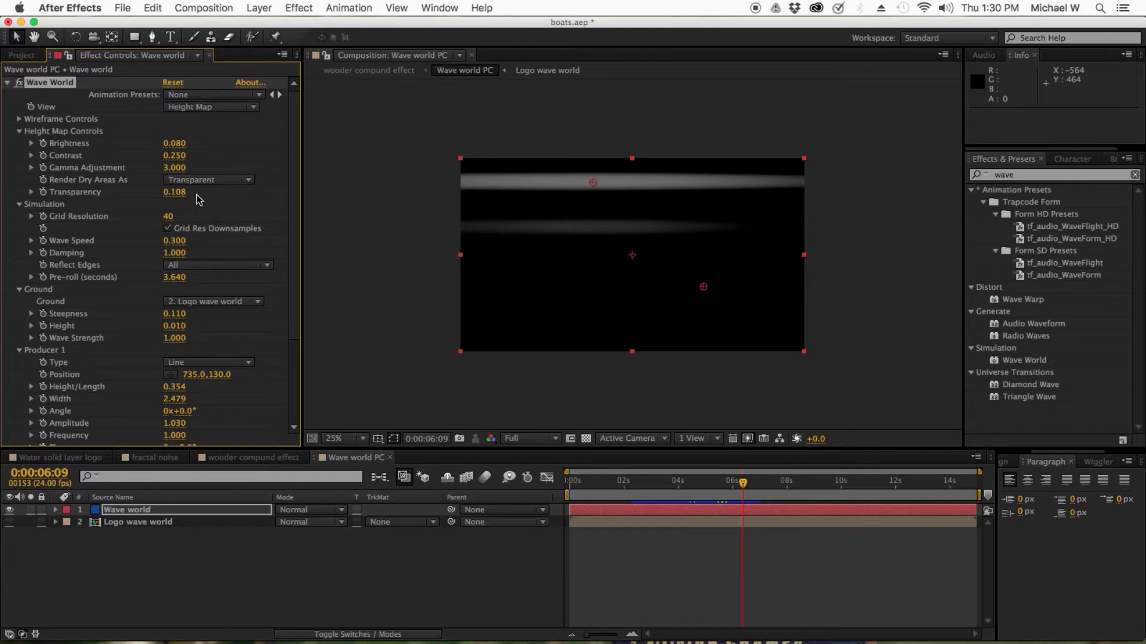
Open the Logo wave world precomp from Wave world PC to view it and close its tab again
scroll(200, 197, down, 5)
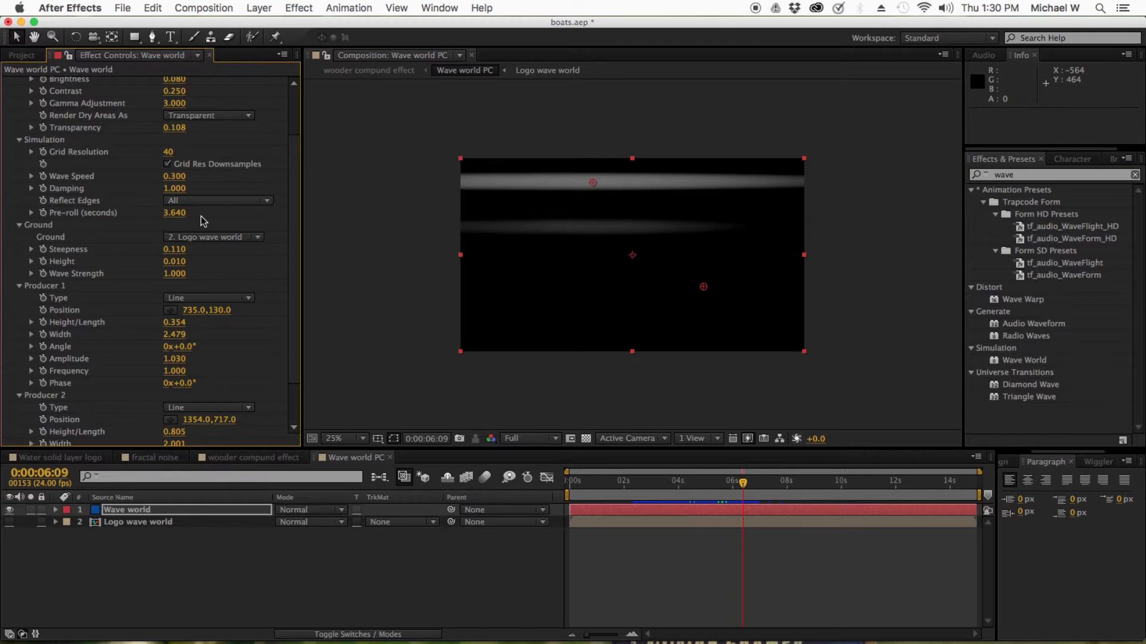
scroll(203, 221, down, 3)
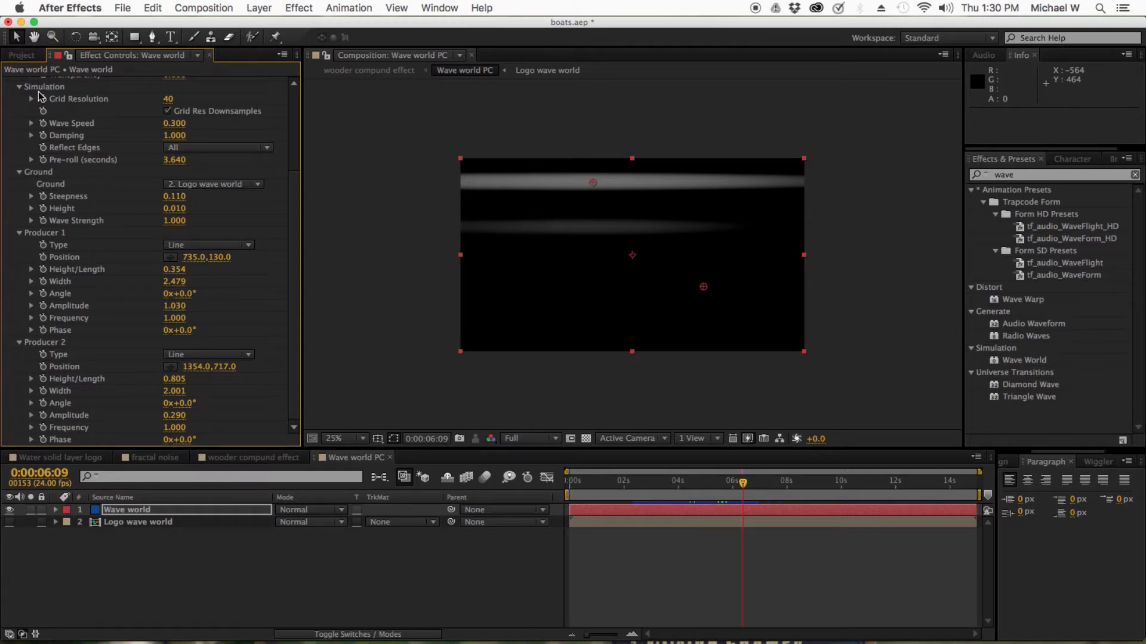
double_click(139, 526)
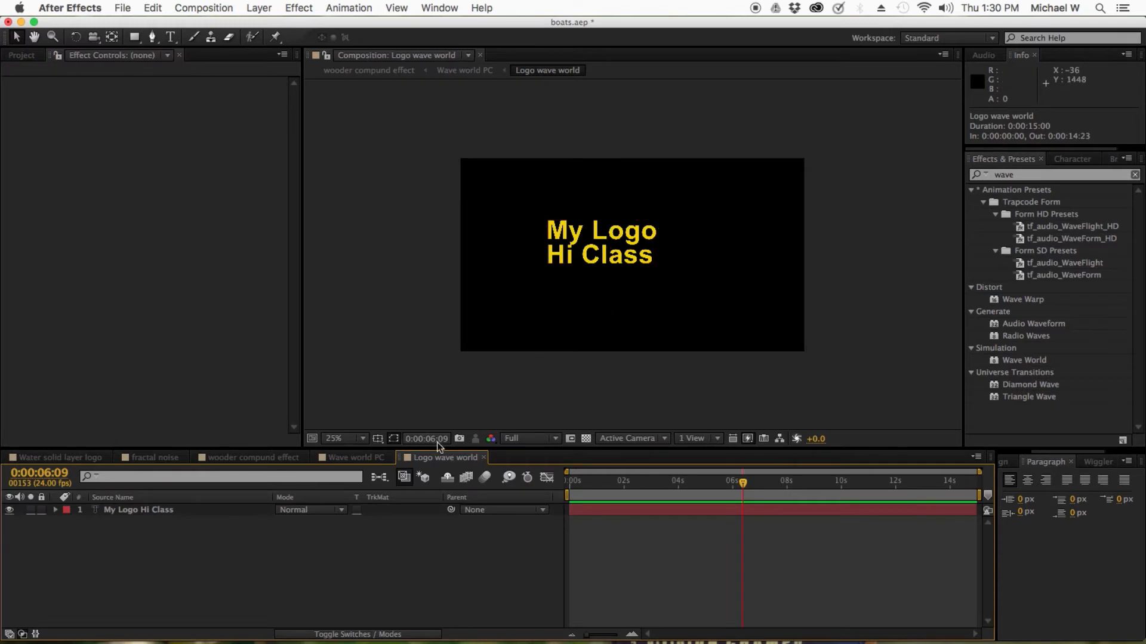
click(483, 457)
click(483, 457)
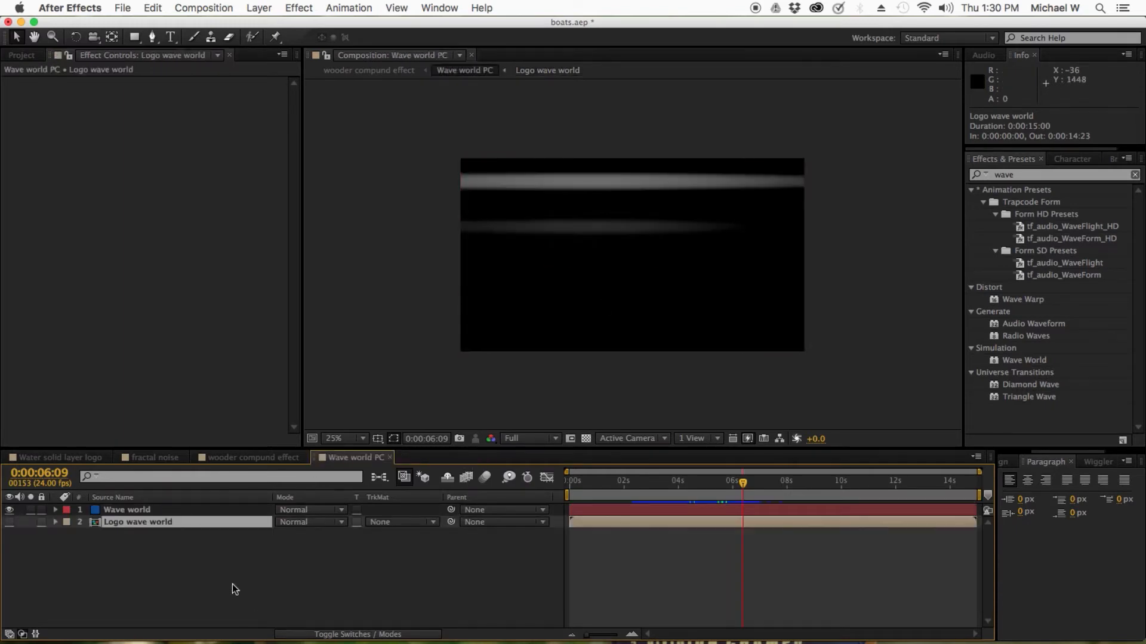
Inspect the Ground layer options of the Wave World effect
click(127, 532)
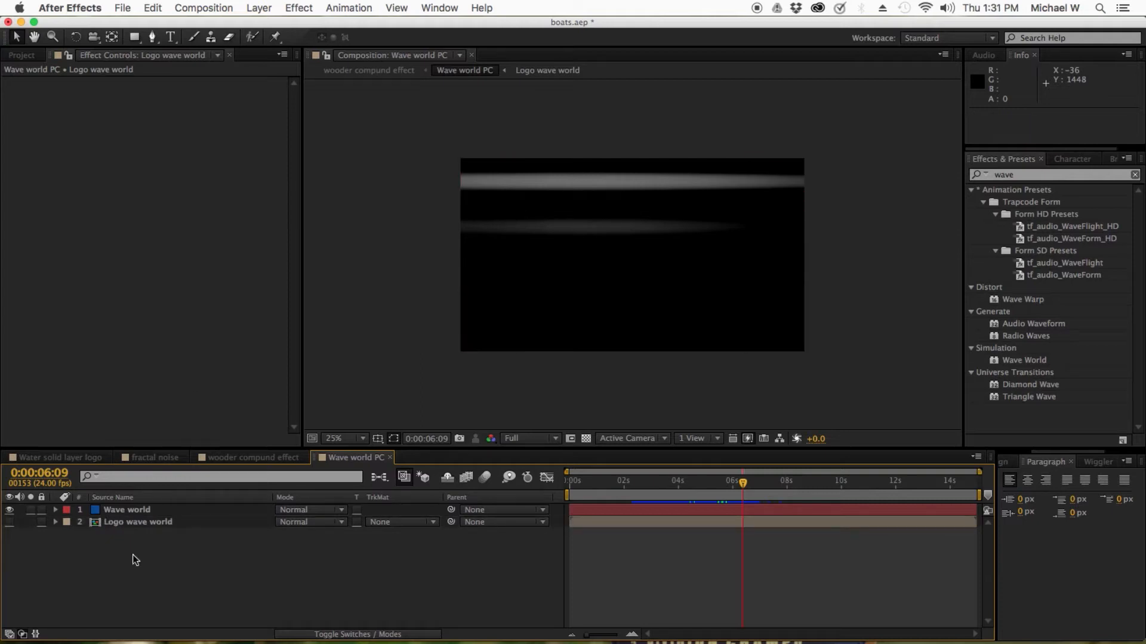
click(150, 528)
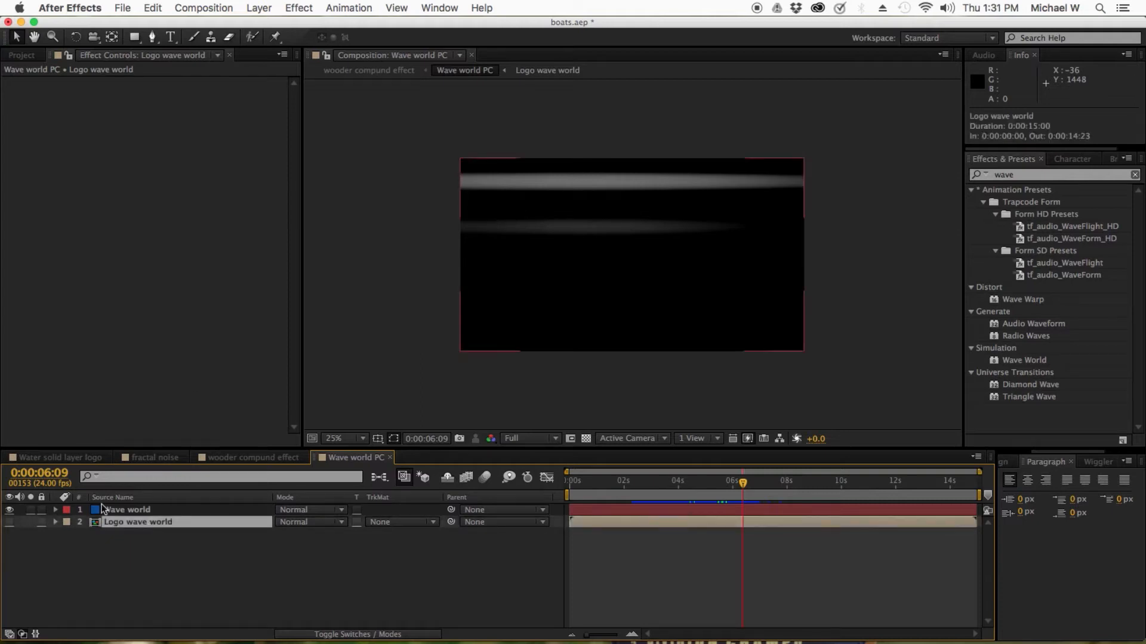
click(121, 512)
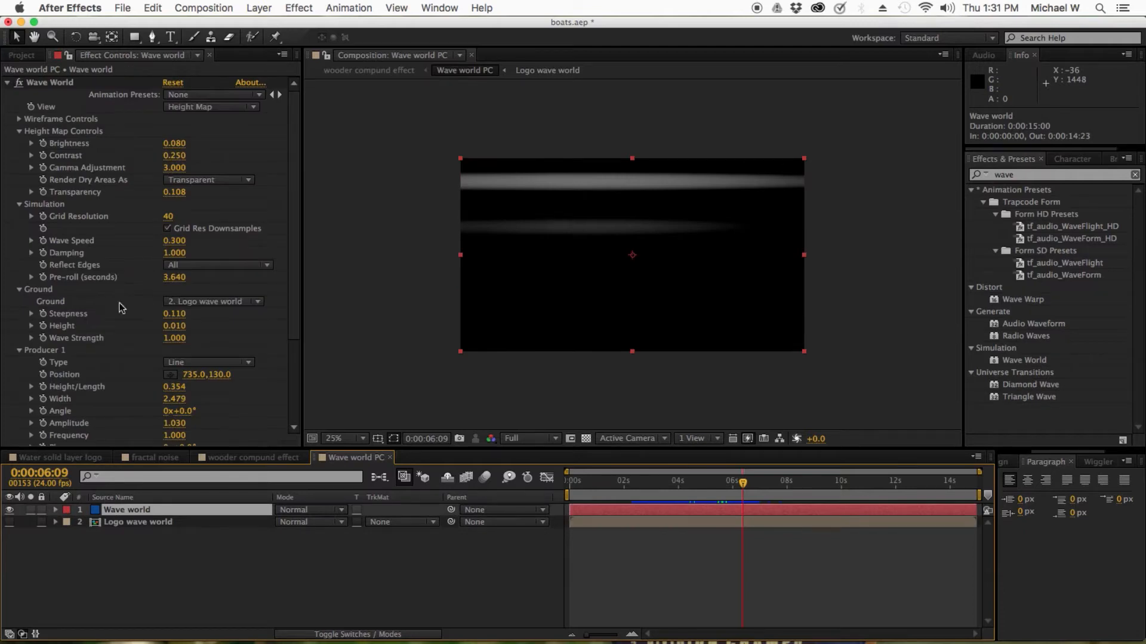
click(220, 306)
click(220, 303)
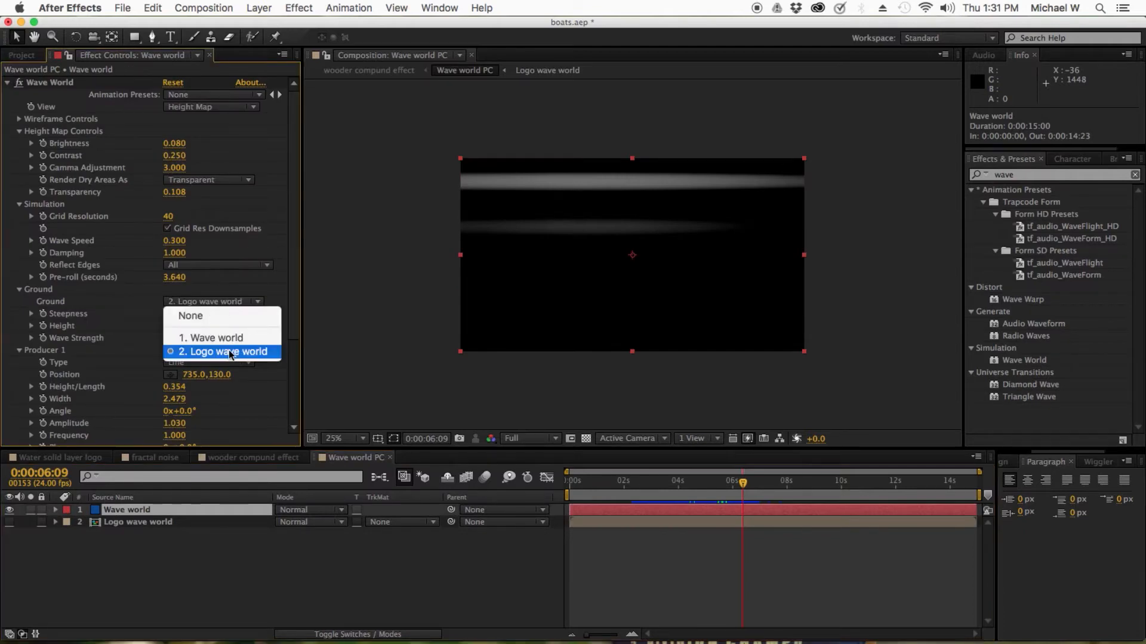
click(129, 521)
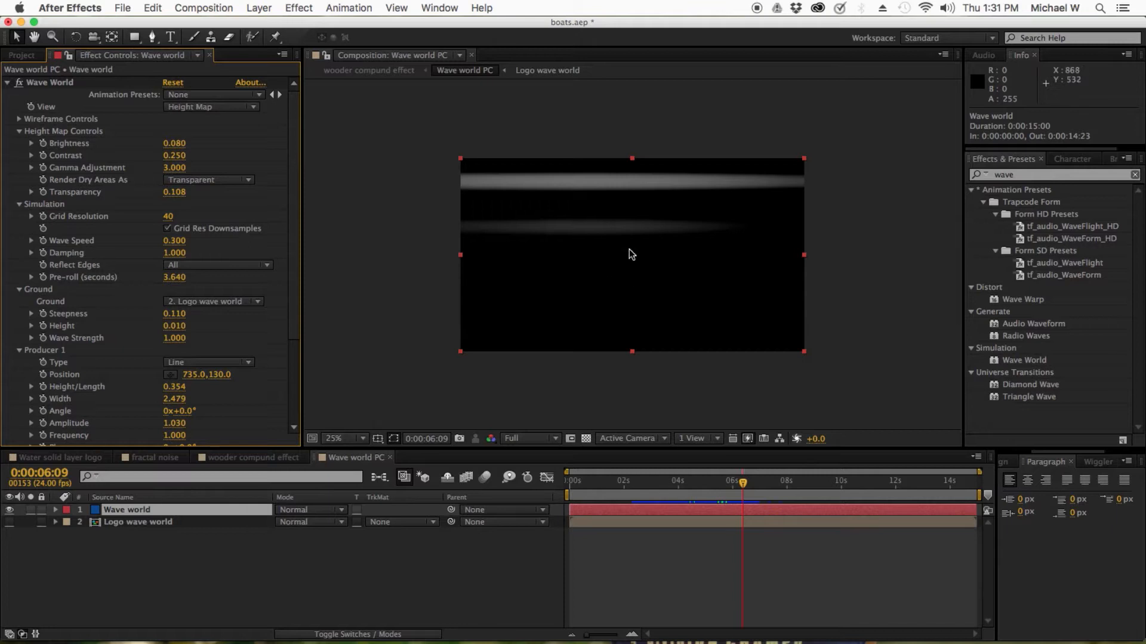
Set Producer 1's position to 723.0, 130.0 and zoom the viewer to 44.4%
drag(291, 279, 296, 359)
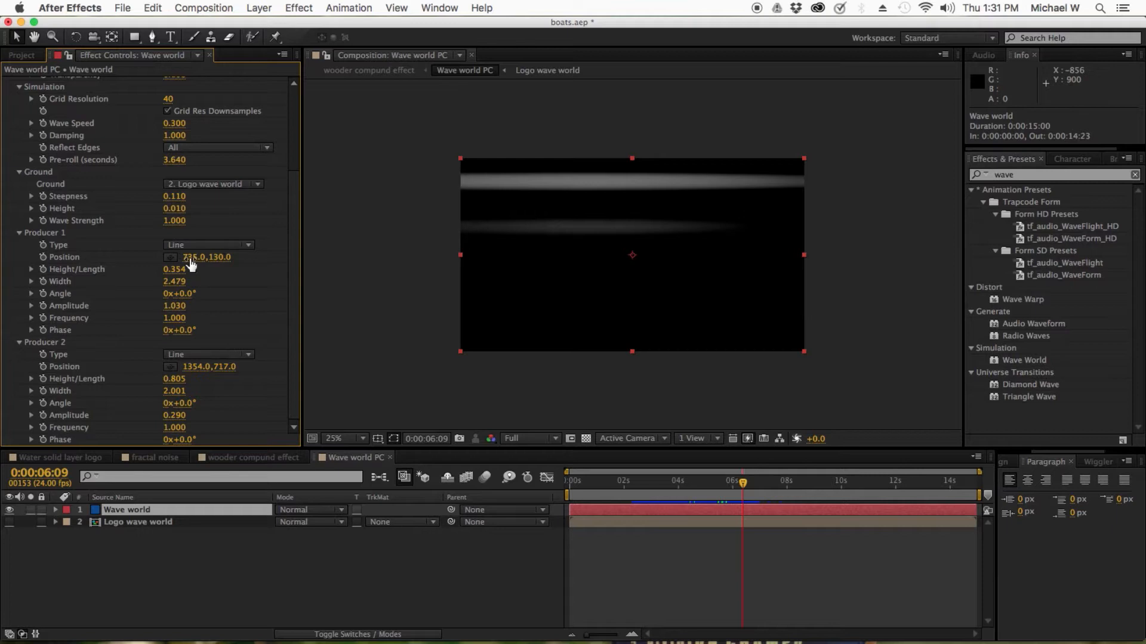
drag(192, 257, 181, 256)
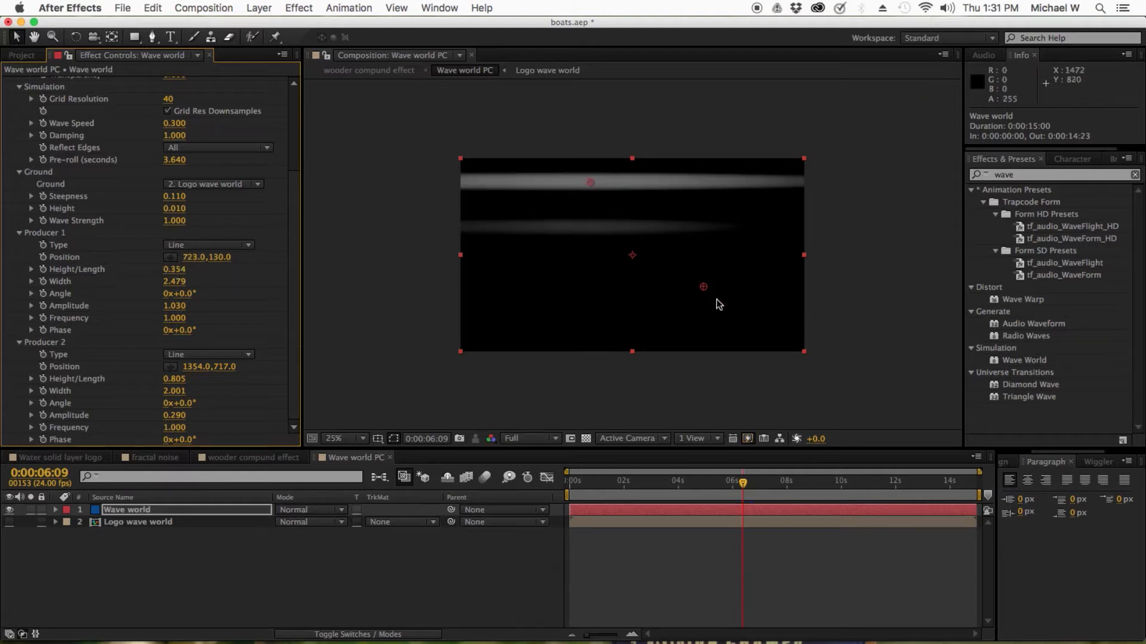
click(350, 438)
click(358, 415)
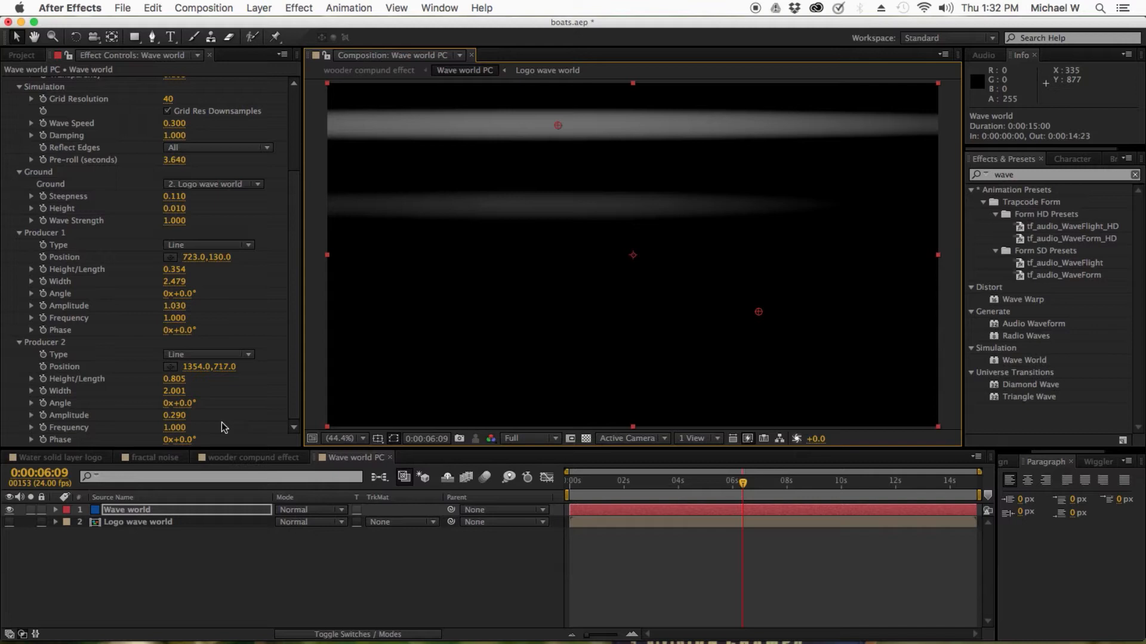
Select the Wave world and Logo wave world layers and open the Logo wave world precomp
click(106, 571)
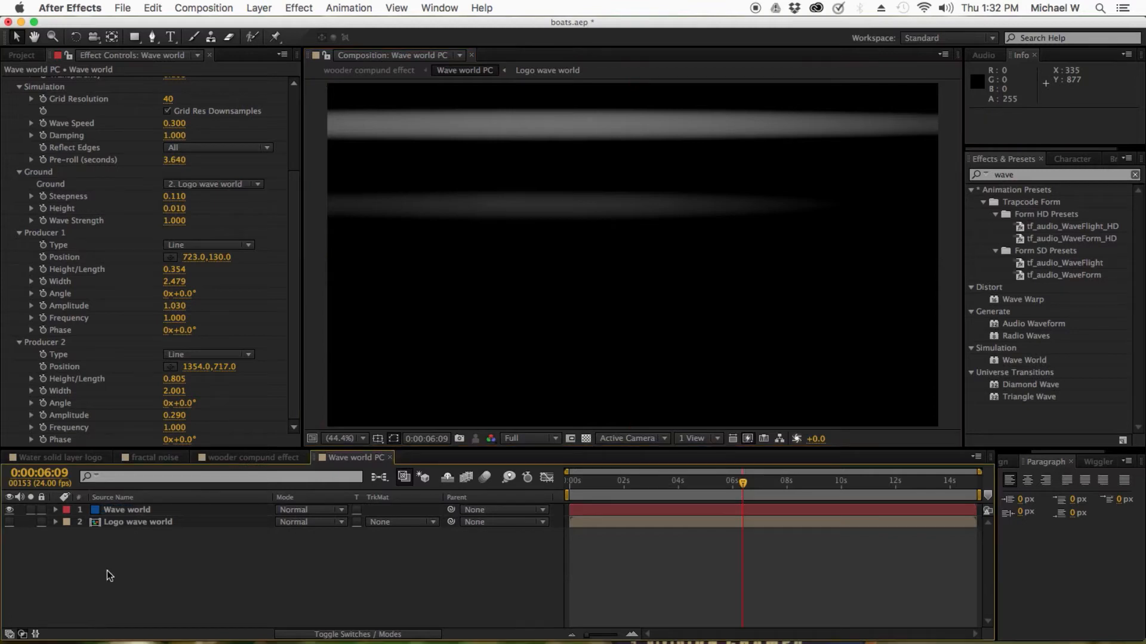
click(124, 511)
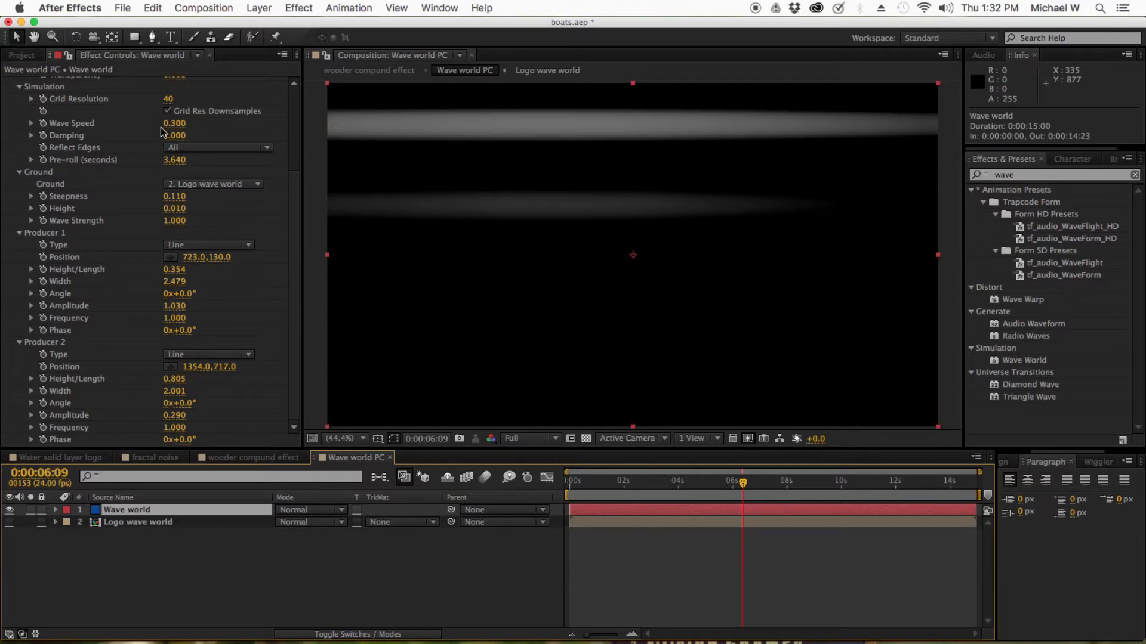
click(138, 526)
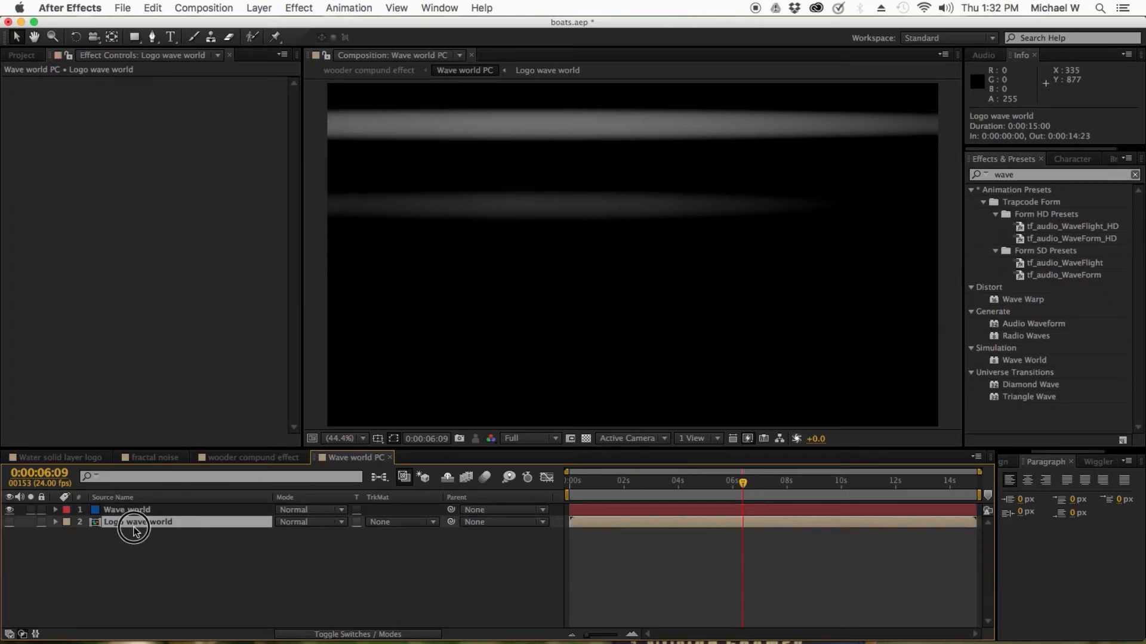
double_click(135, 525)
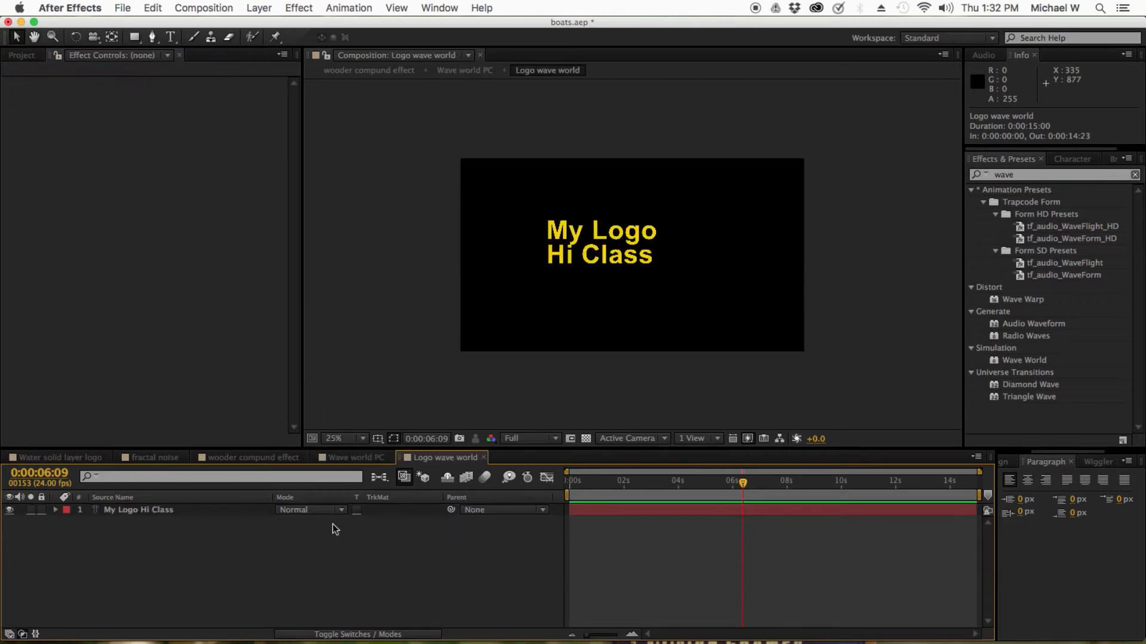
Close the Logo wave world precomp, return to the wooder compund effect composition and select the caustics layer
click(483, 457)
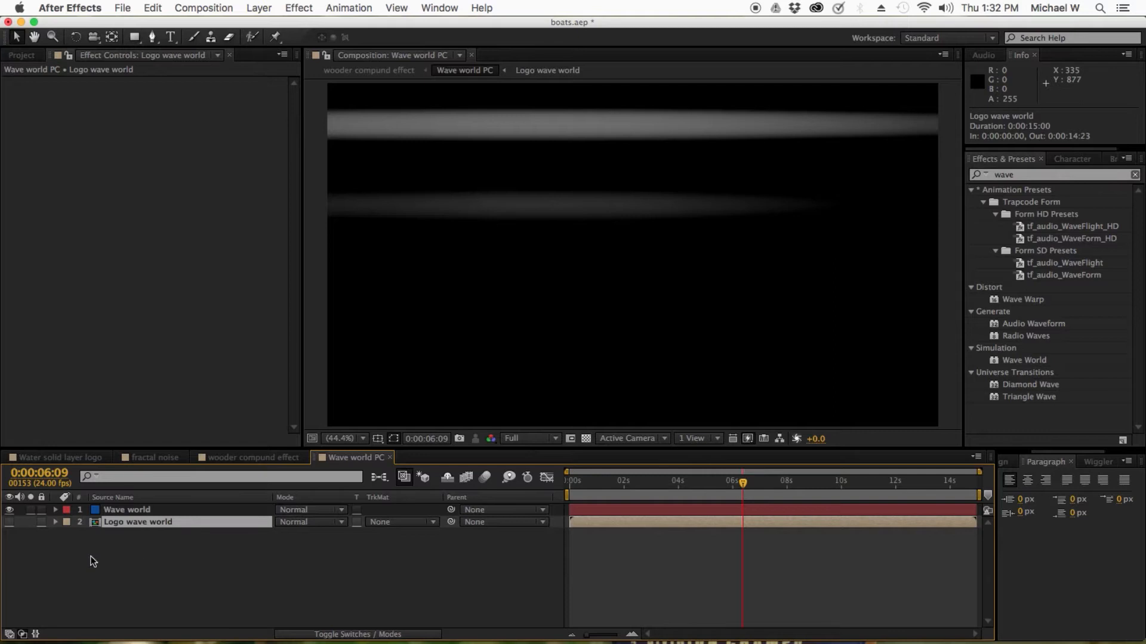
click(227, 460)
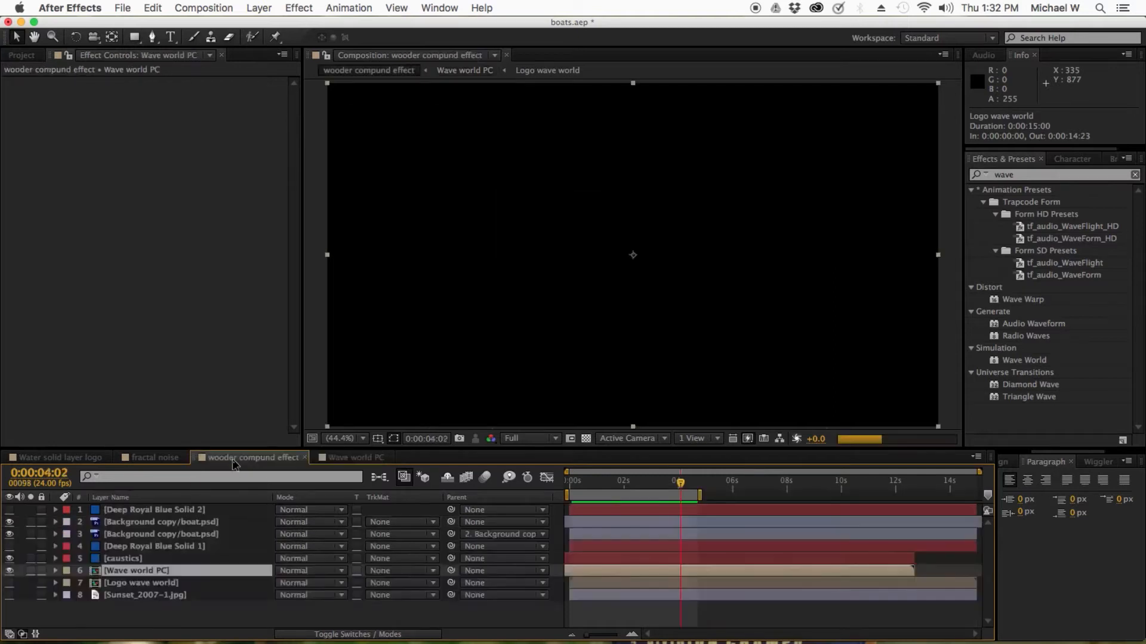
click(122, 559)
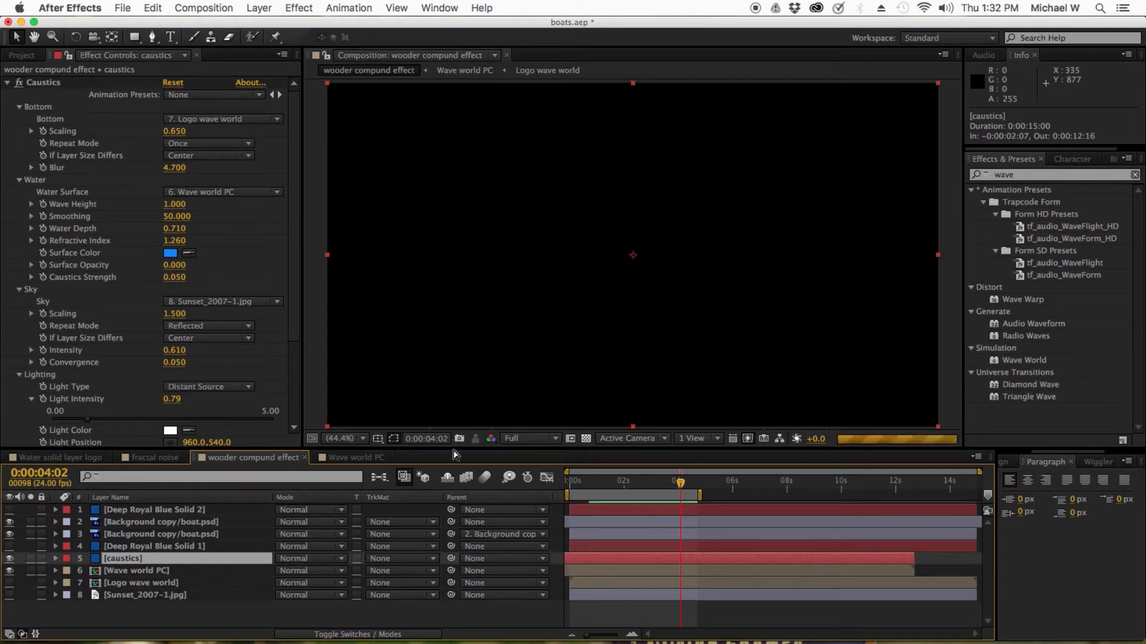
Search the effects library for caust
double_click(1024, 176)
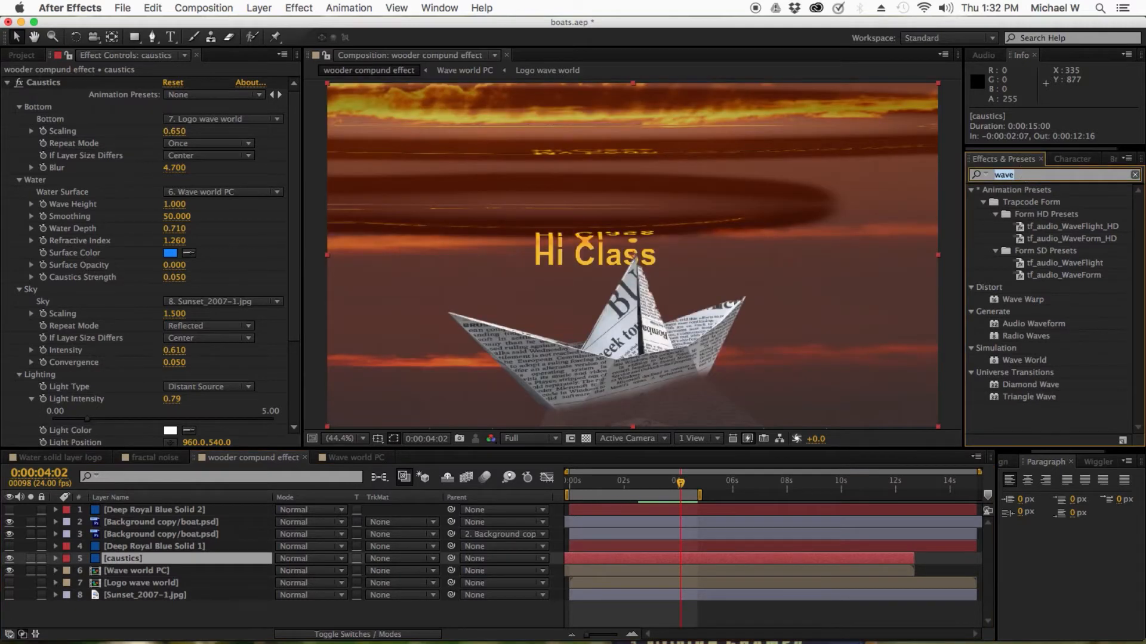
text(caust)
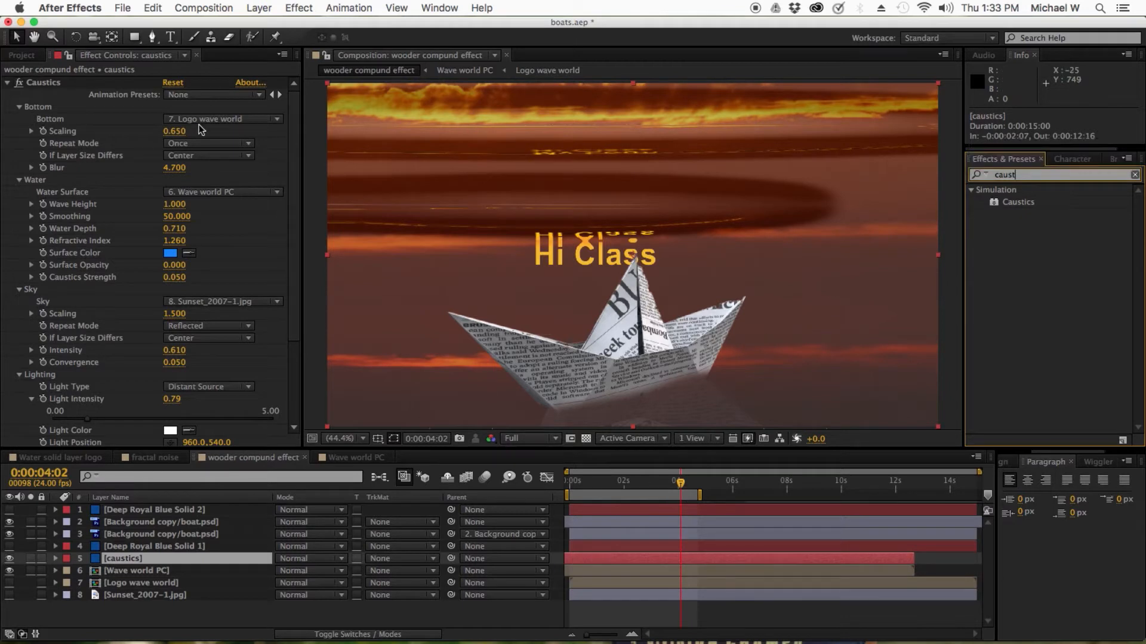
Inspect the Logo wave world, Wave world PC and caustics layers, then return to the caustics layer's effect settings
click(120, 583)
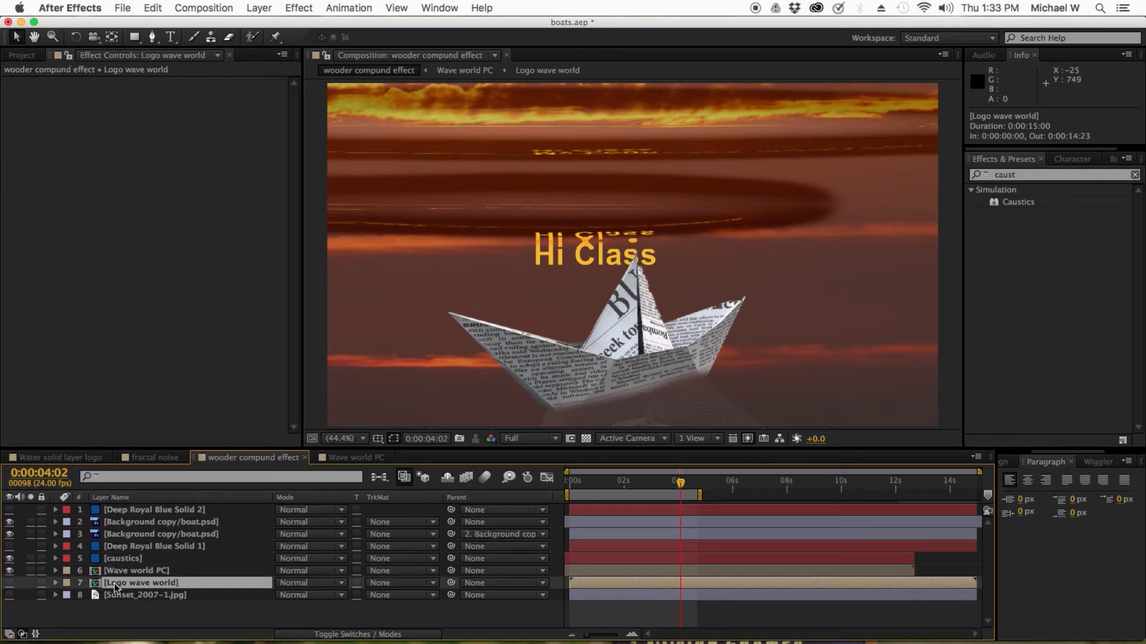
click(19, 55)
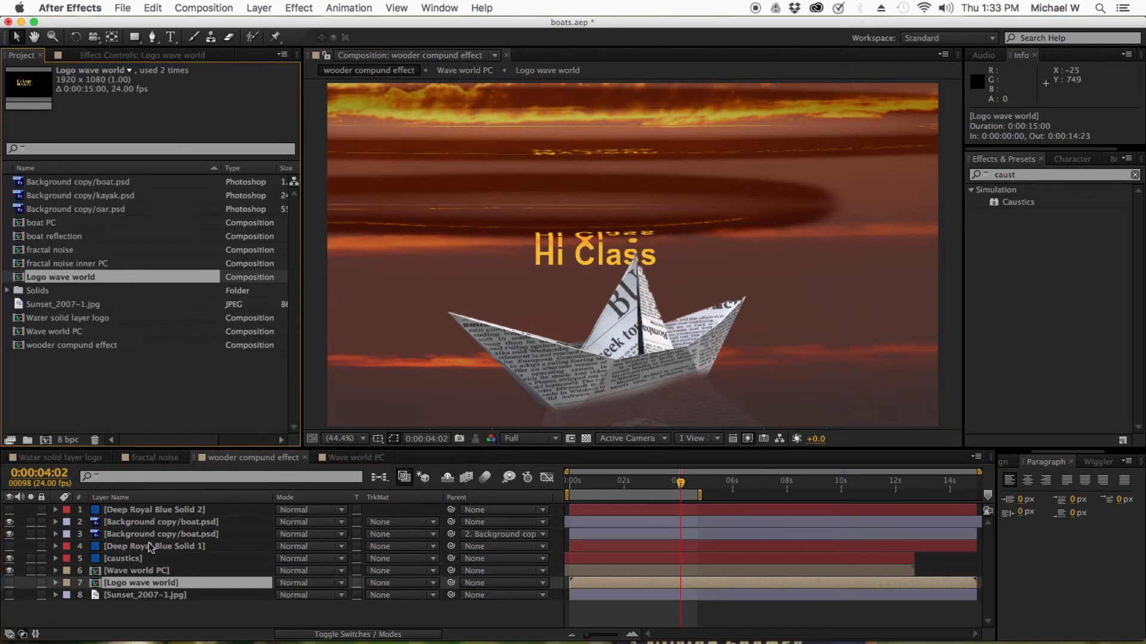
click(151, 573)
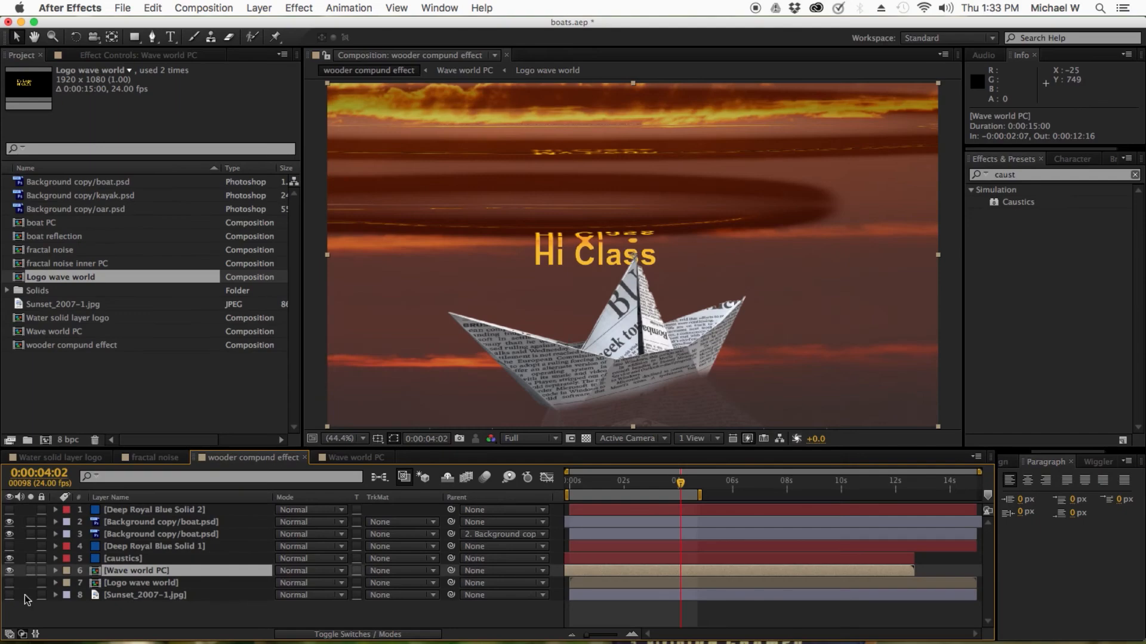
click(128, 559)
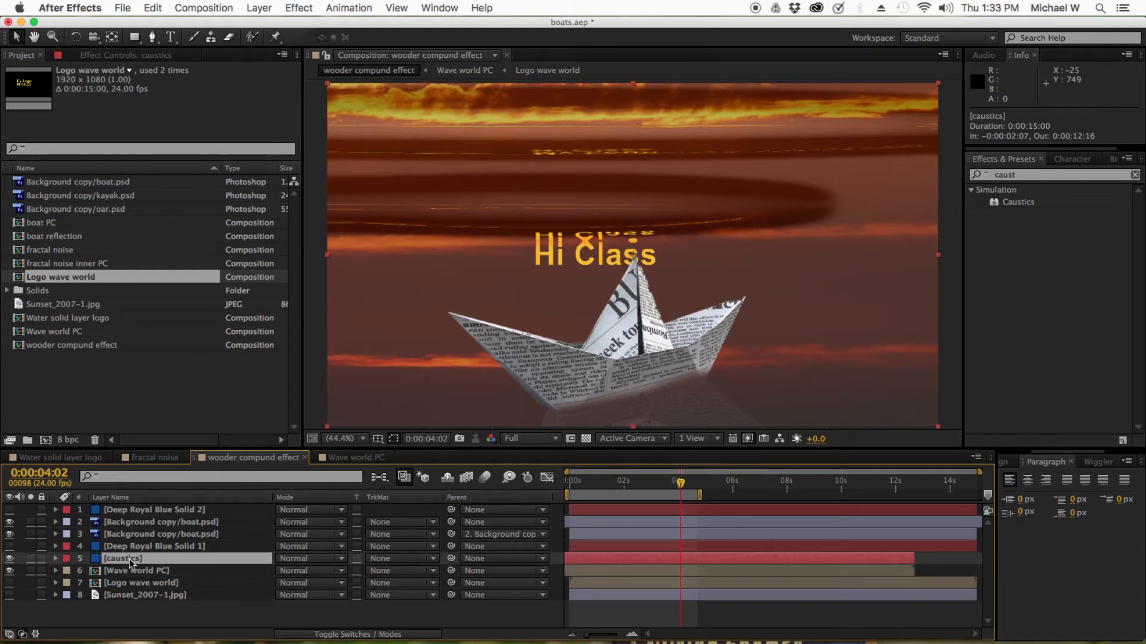
click(117, 57)
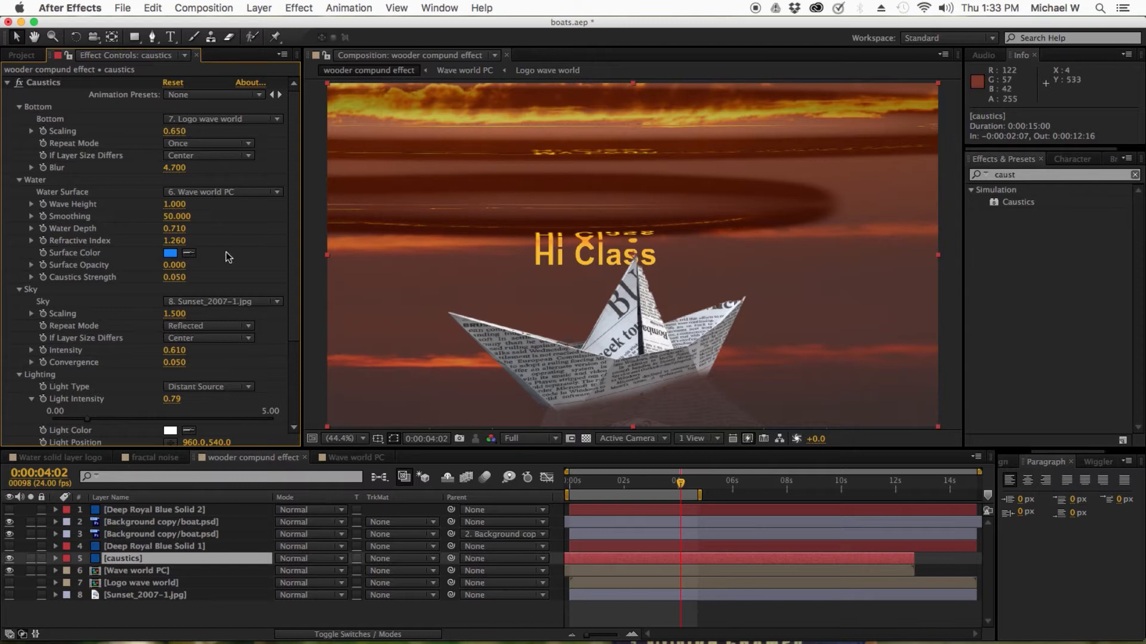
Set the Caustics Water Surface layer to 6. Wave world PC
scroll(294, 230, down, 5)
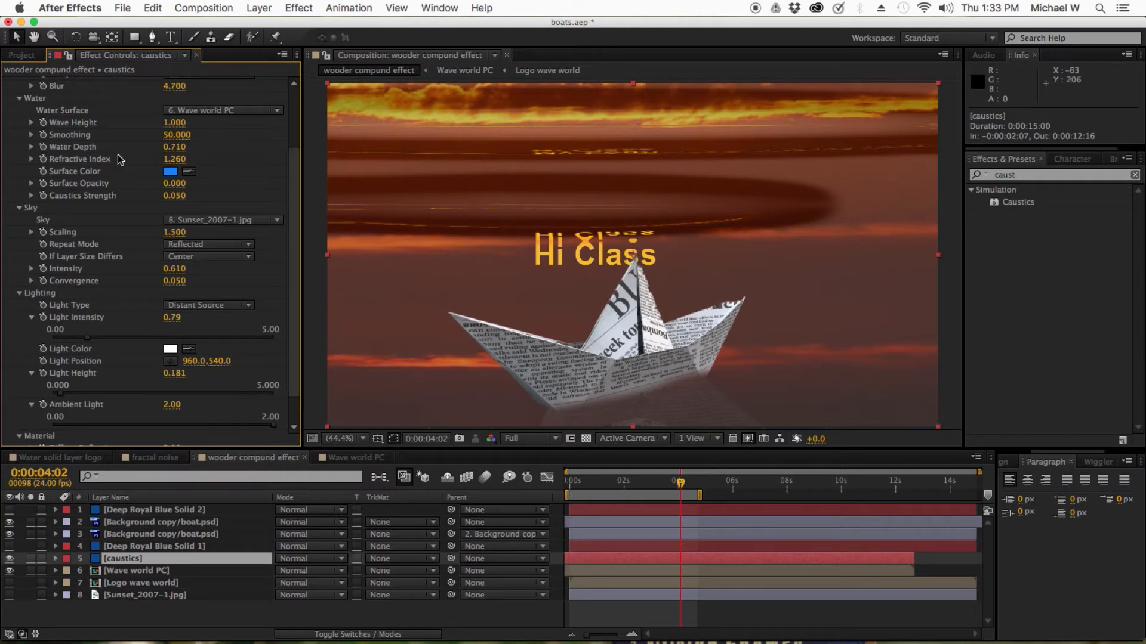
click(251, 113)
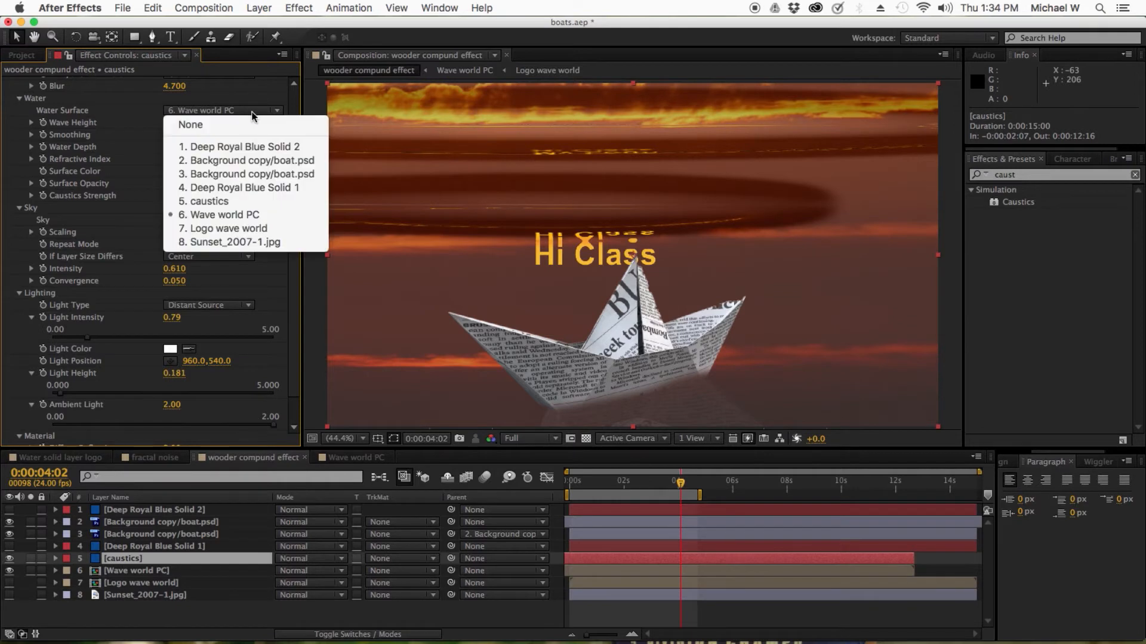
click(274, 216)
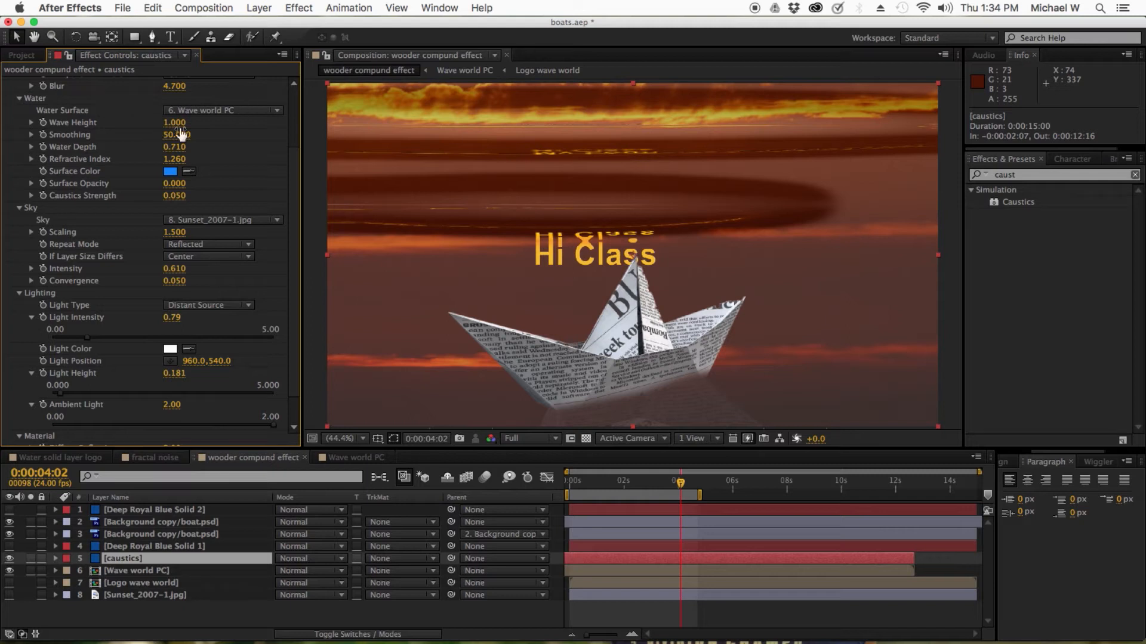
Set the Caustics Sky layer to 8. Sunset_2007-1.jpg
scroll(244, 163, down, 1)
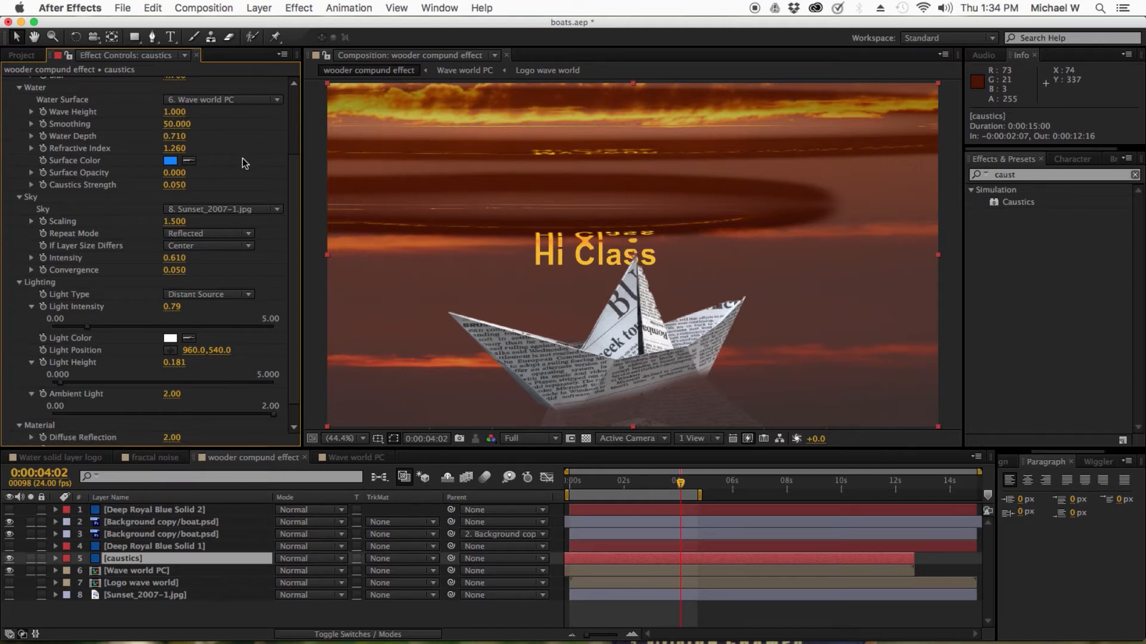
scroll(245, 164, down, 1)
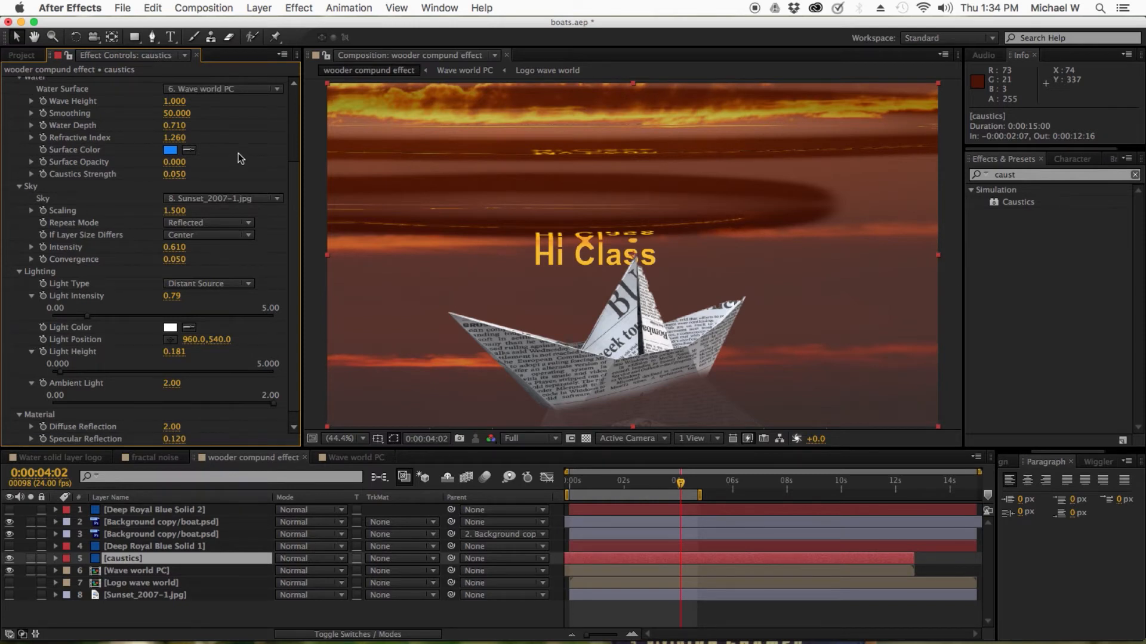
scroll(238, 158, down, 1)
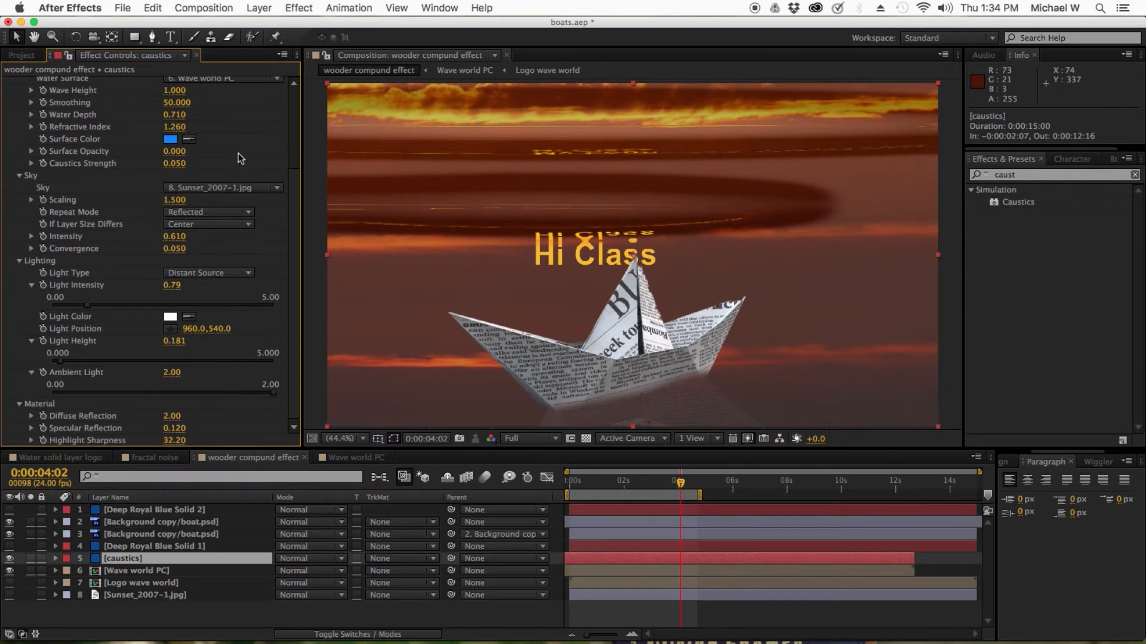
scroll(237, 154, down, 1)
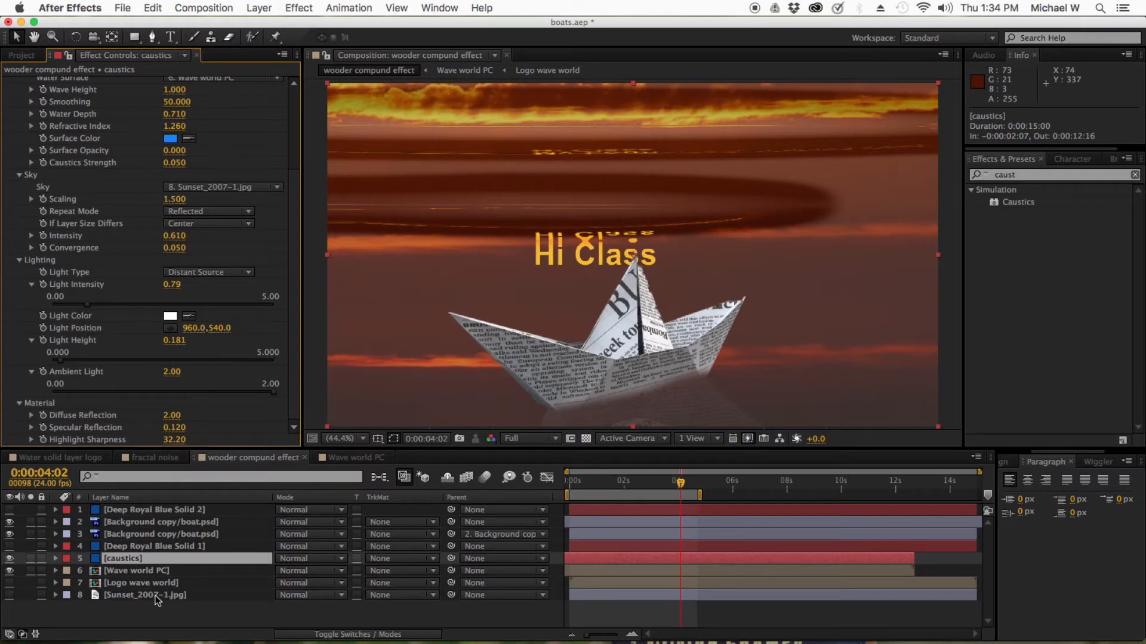
click(230, 187)
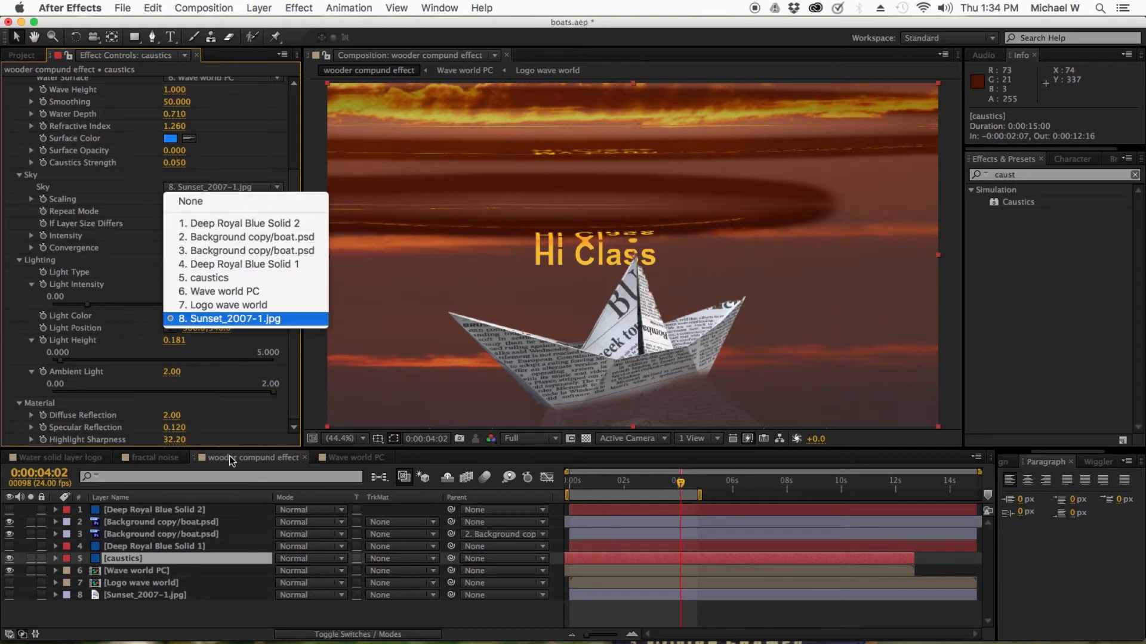
click(247, 321)
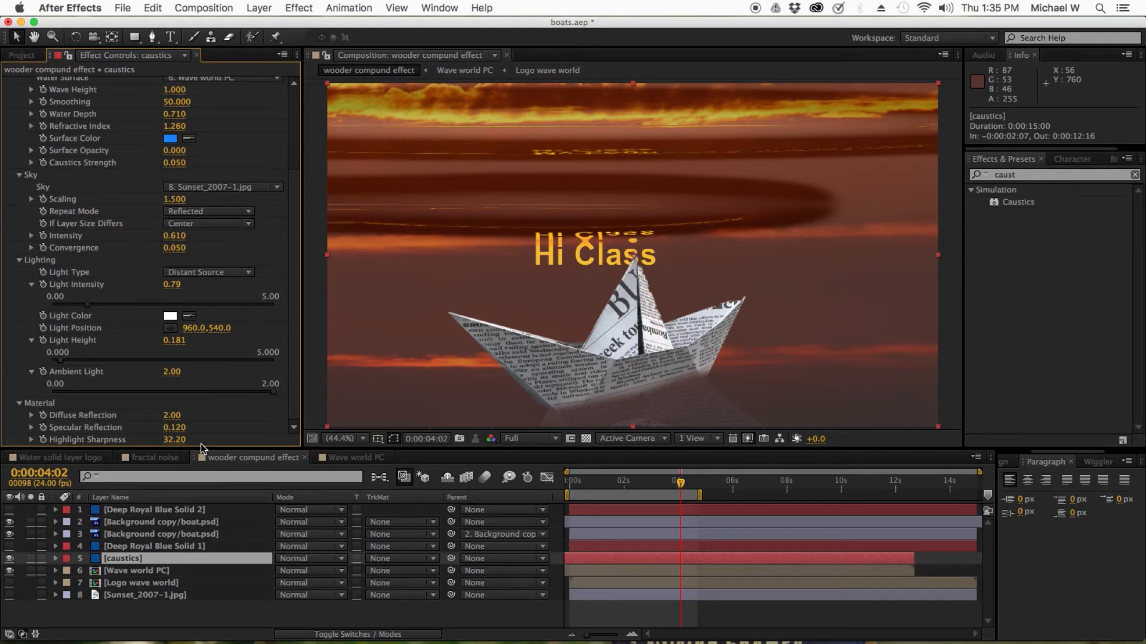
Delete the Deep Royal Blue Solid 1 layer and save the project
click(114, 548)
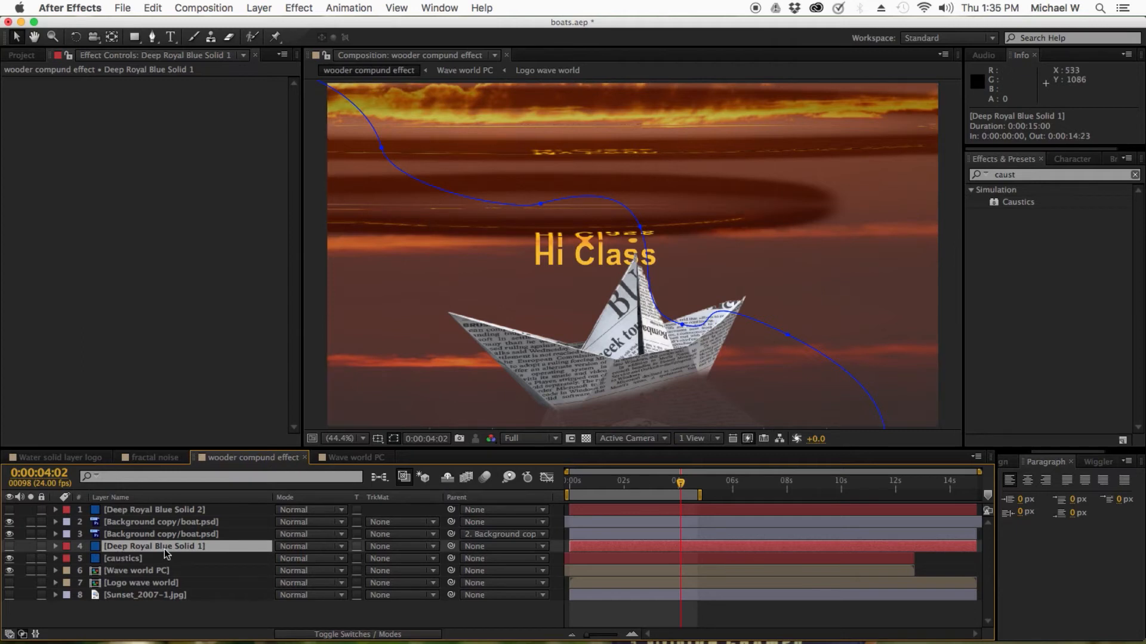
key(Delete)
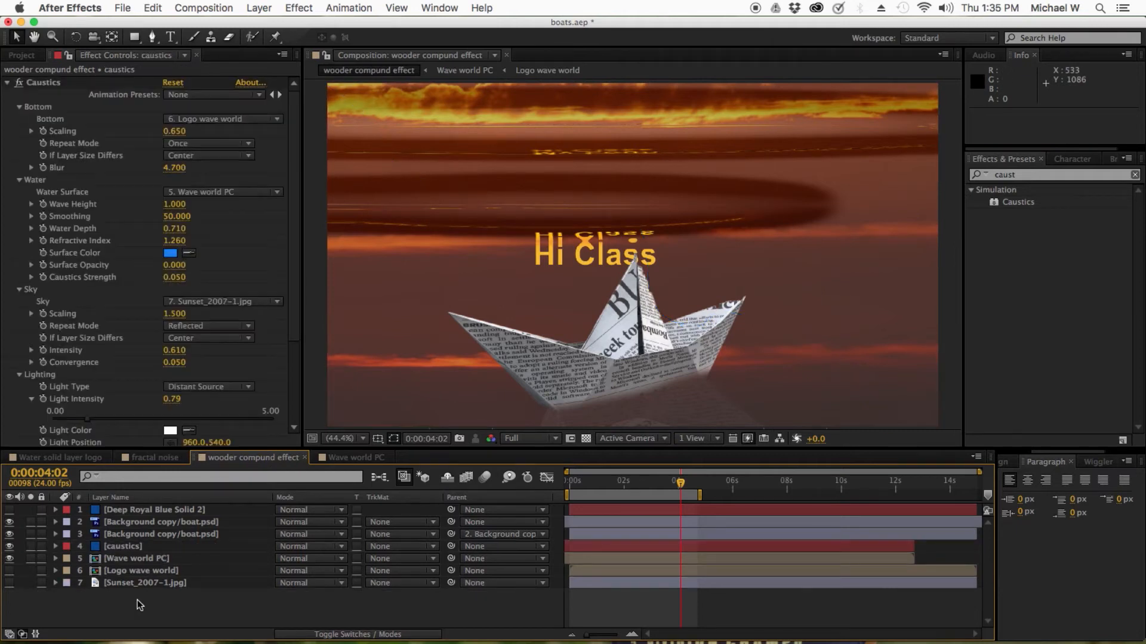
key(super+s)
Toggle the Deep Royal Blue Solid 2 layer's visibility on and off to preview it
click(132, 511)
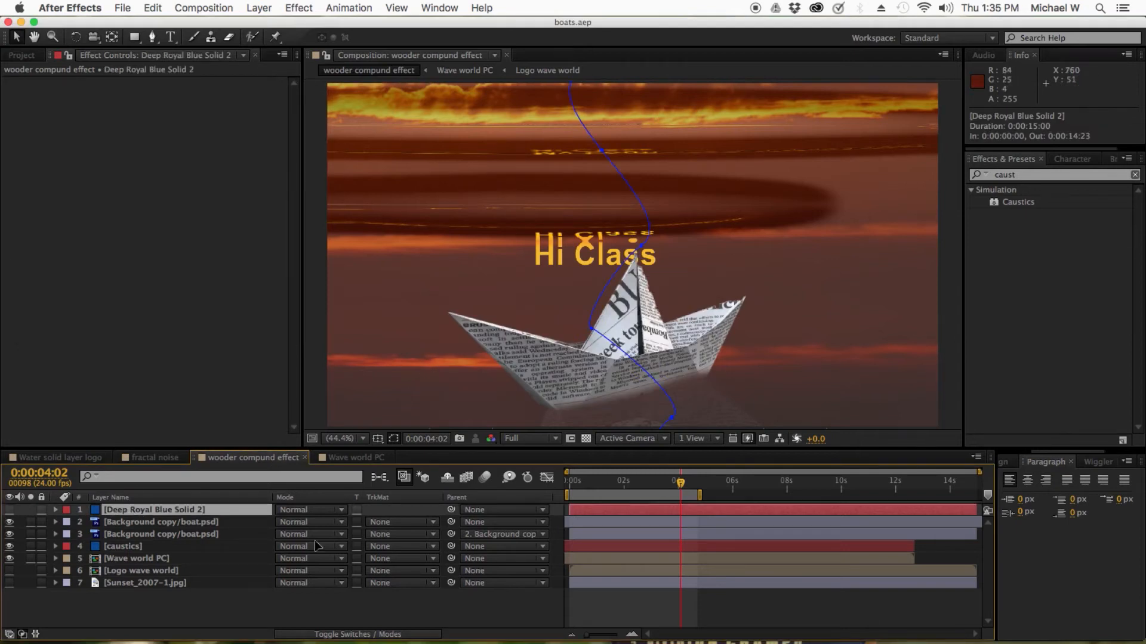
click(9, 510)
click(8, 510)
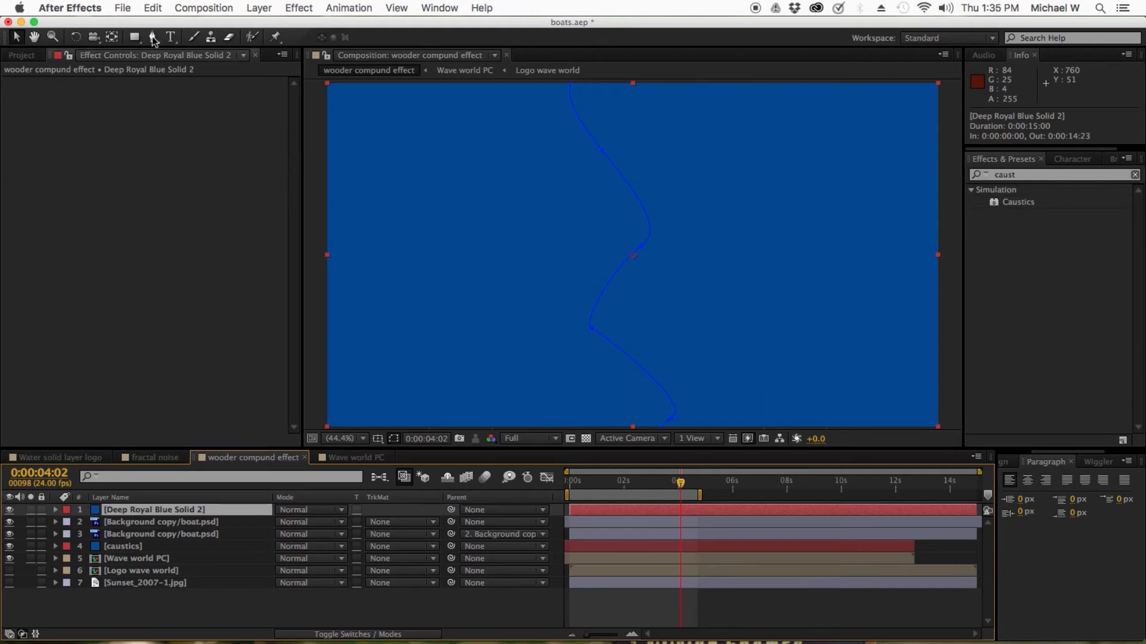
click(9, 511)
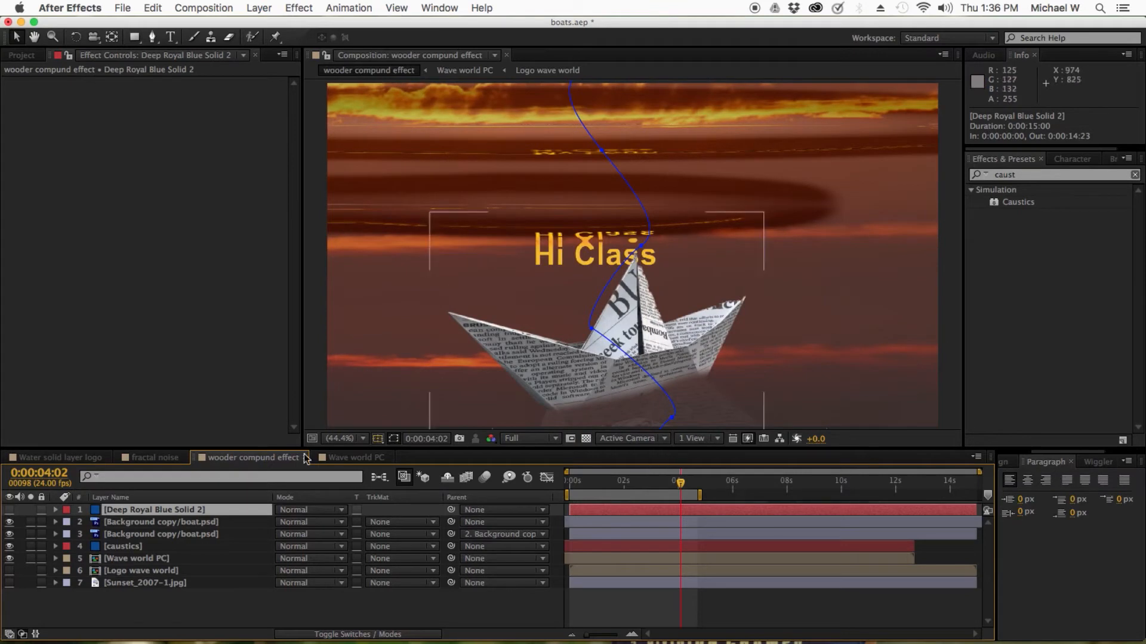
Select the top Background copy/boat.psd layer at 0:00:02:15 and reveal its masks and mask feather
click(133, 528)
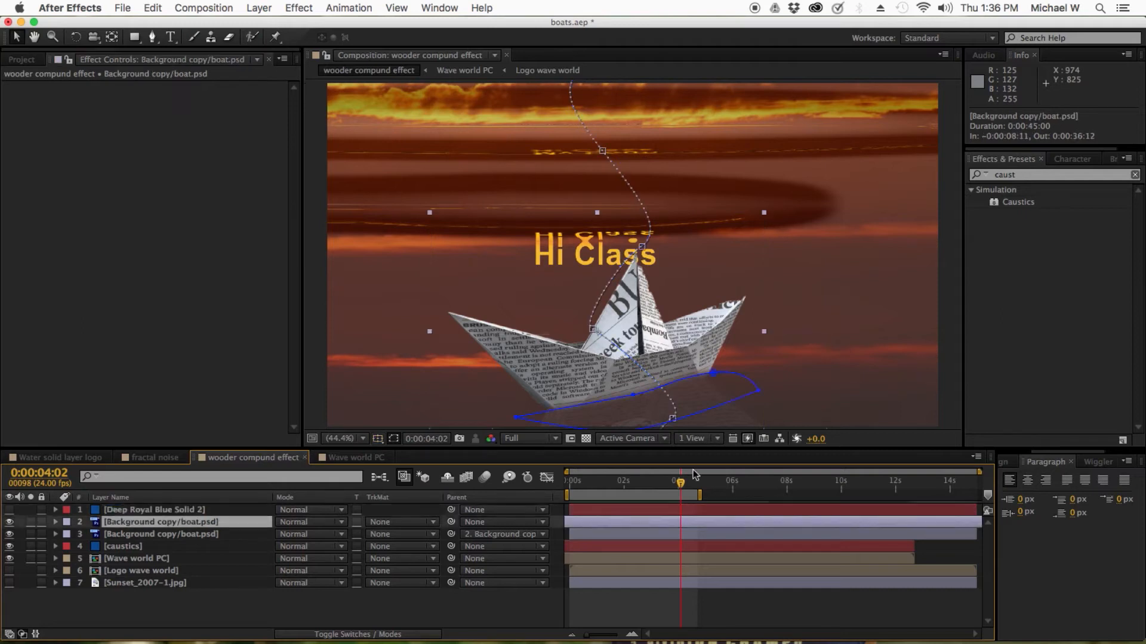
drag(680, 482, 634, 486)
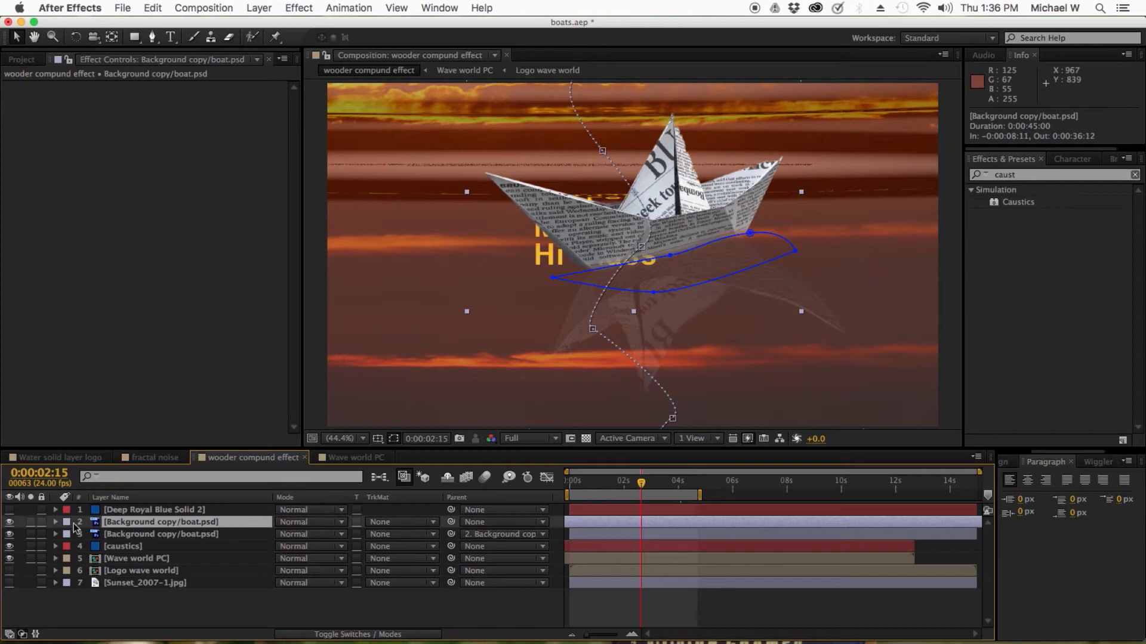
key(m)
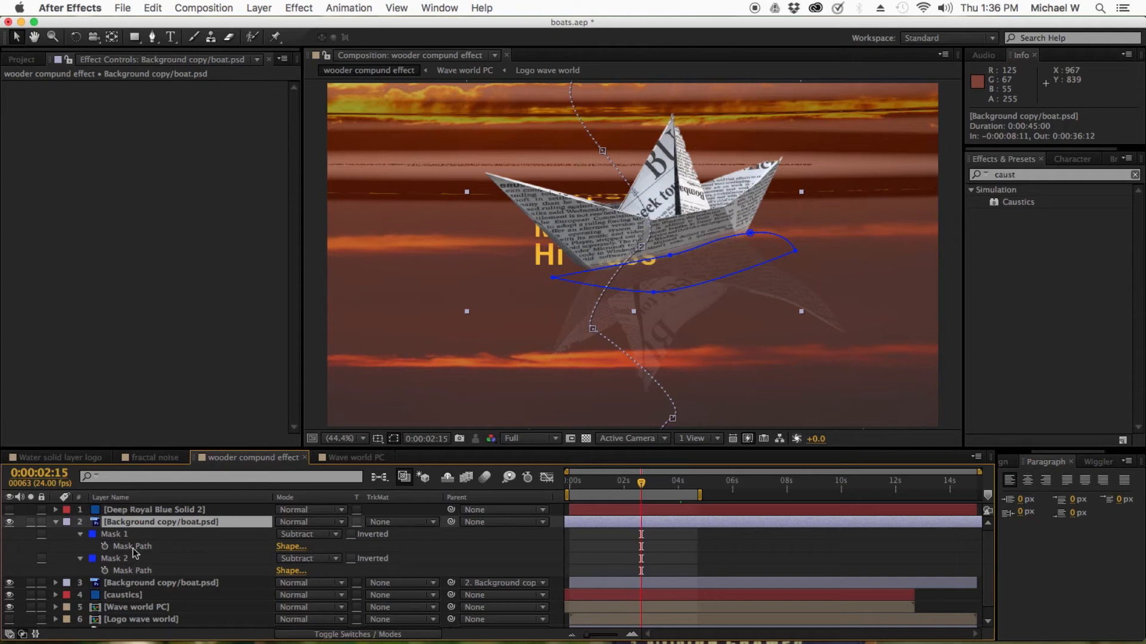
key(f)
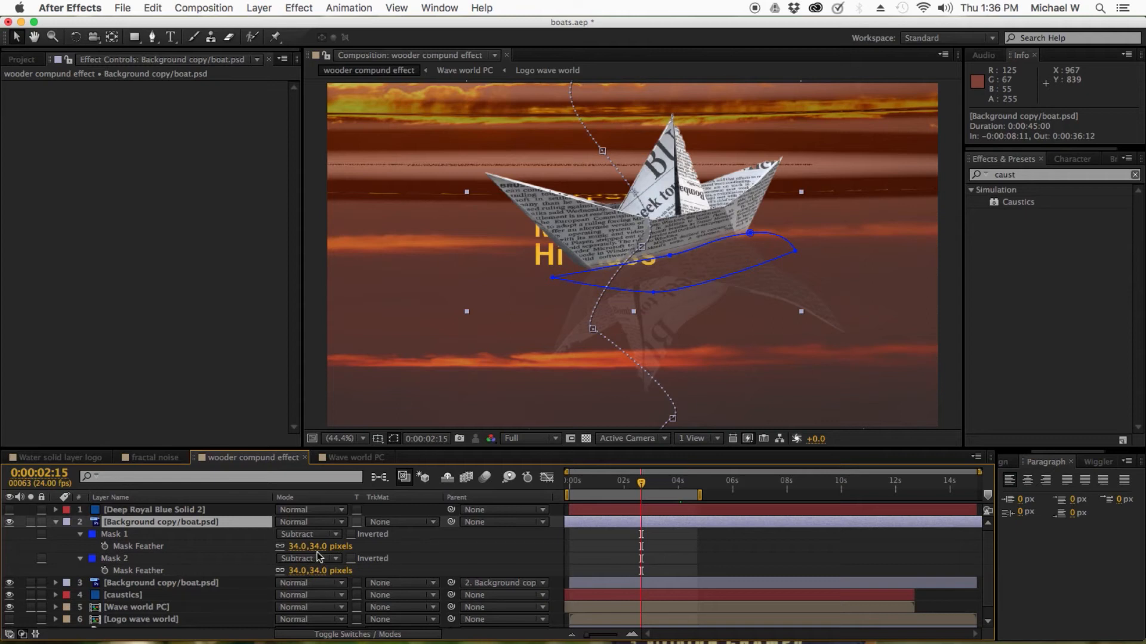
click(55, 523)
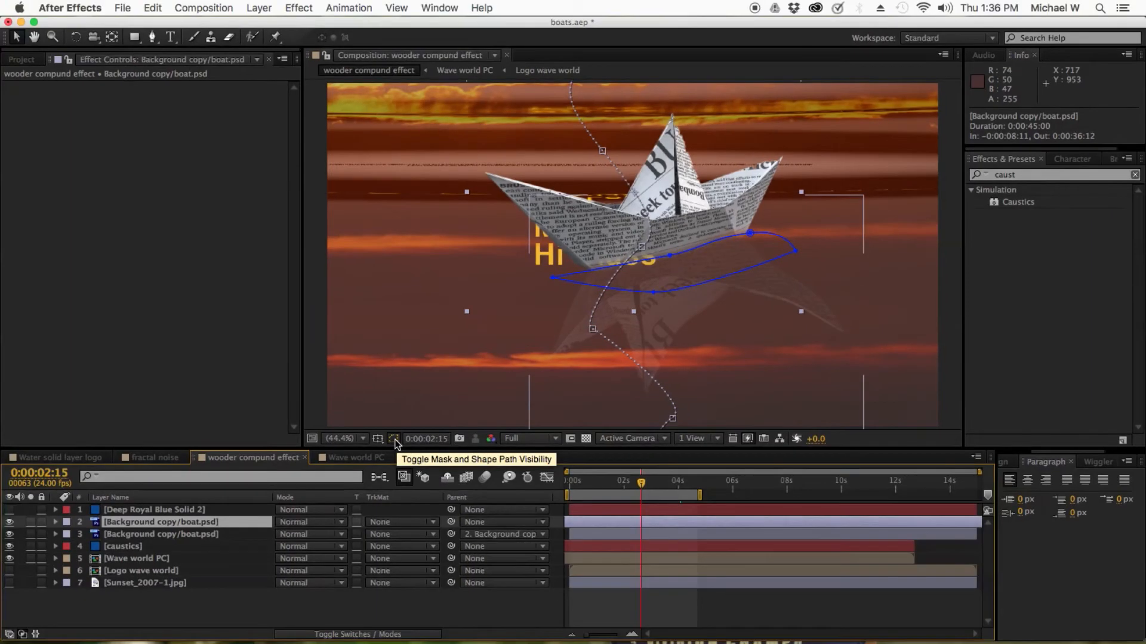
Toggle the mask and shape path visibility in the viewer
click(393, 438)
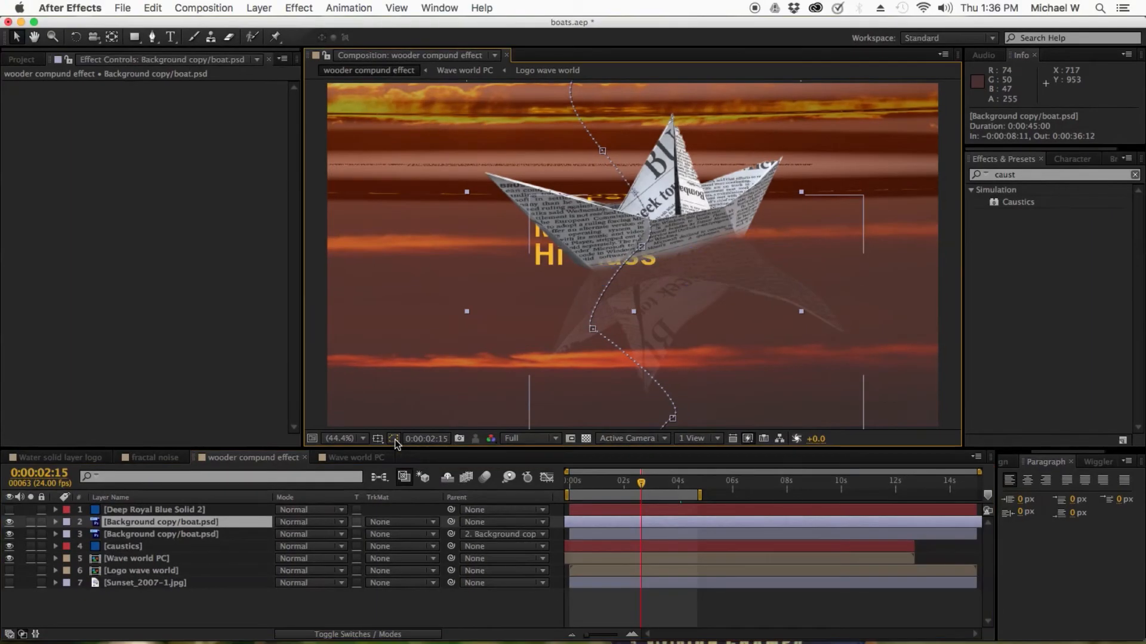
click(393, 438)
click(393, 439)
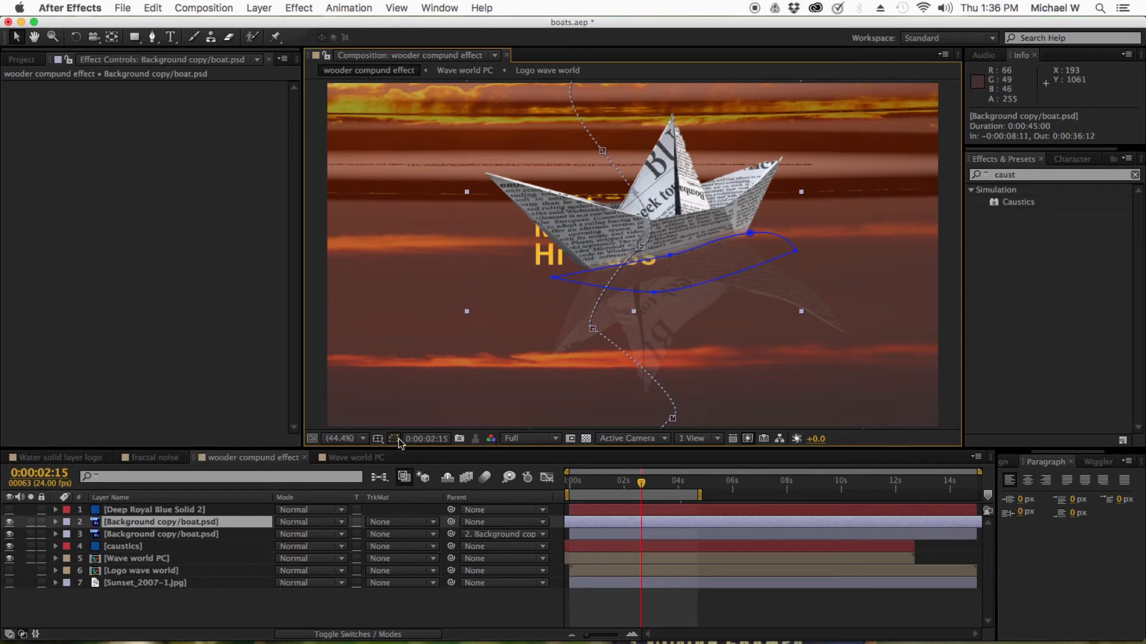
click(395, 439)
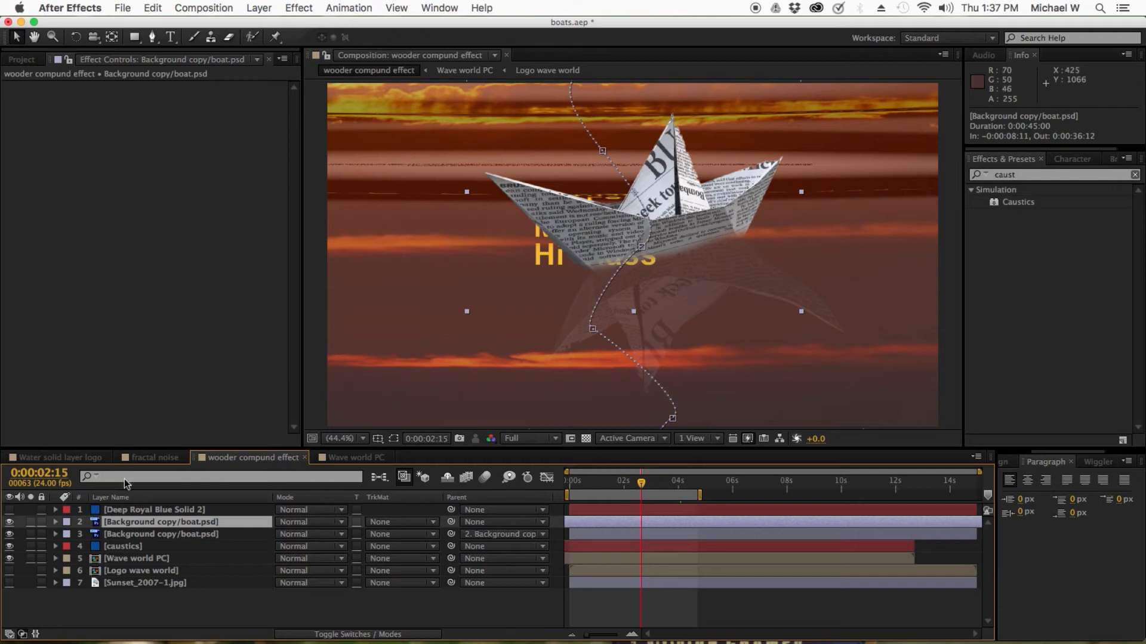
Select the reflected Background copy/boat.psd layer and reveal its Scale and Position properties
click(135, 534)
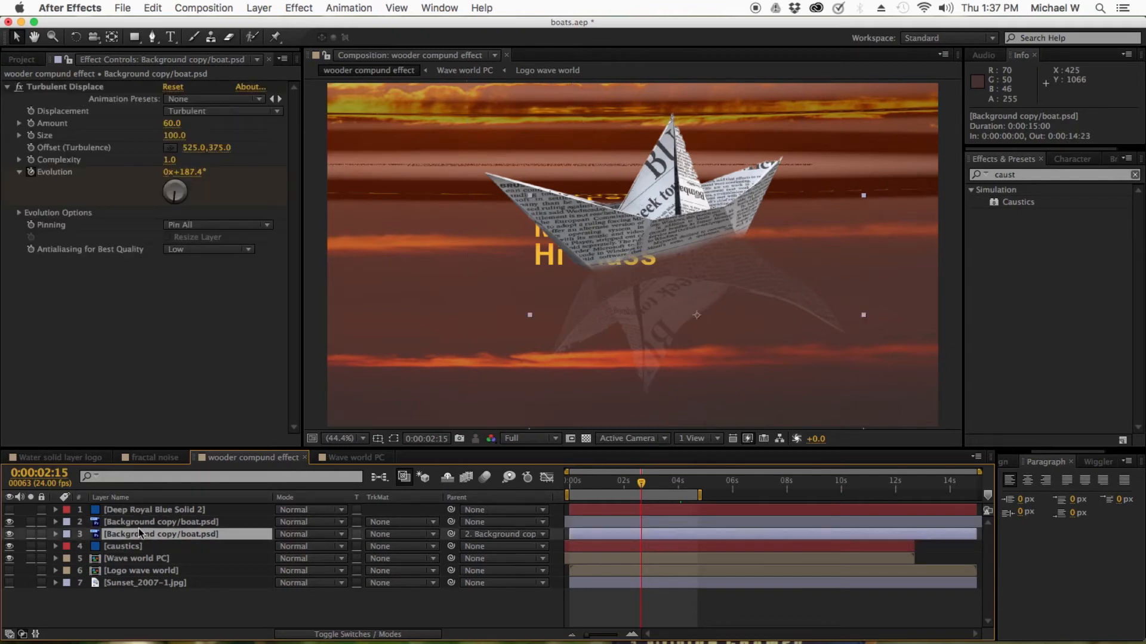
key(s)
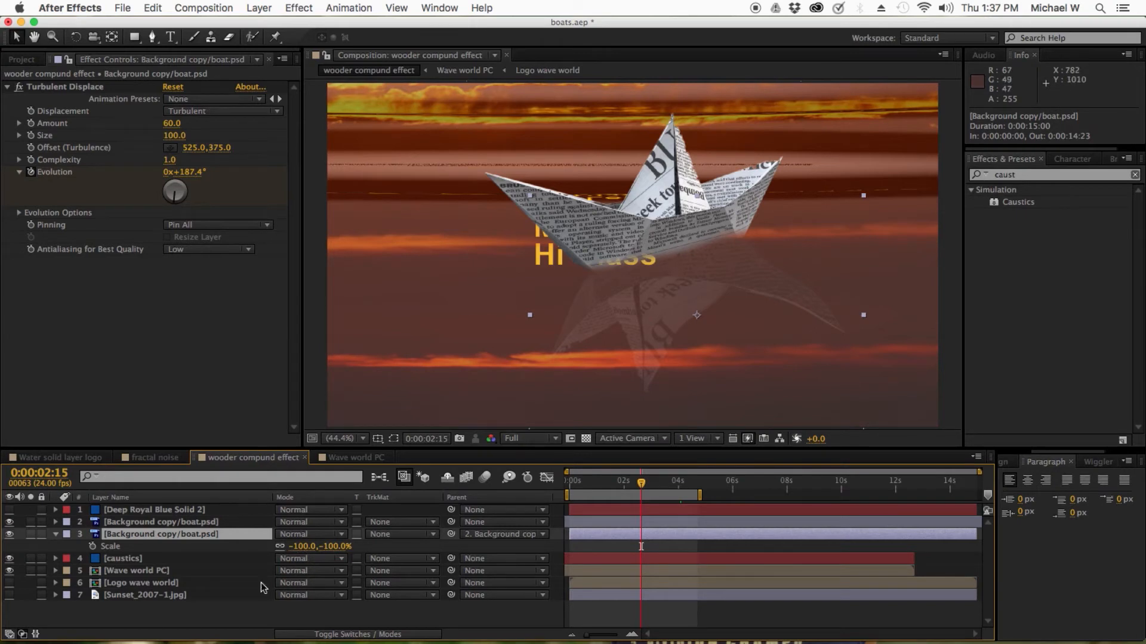
key(p)
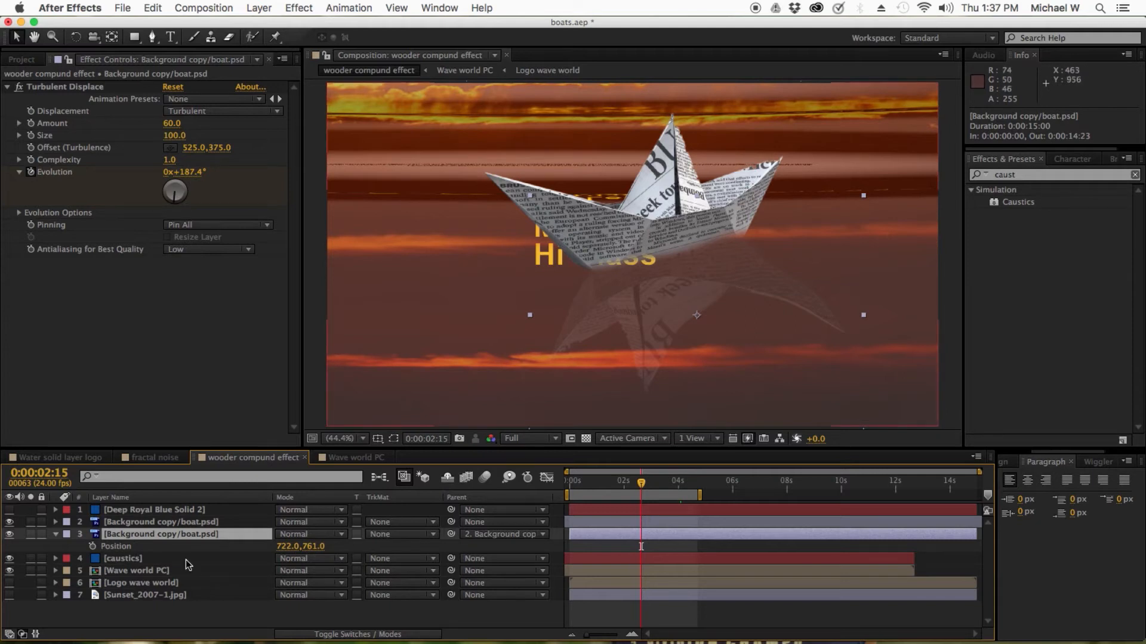
Reveal the Opacity property of the reflected Background copy/boat.psd layer
key(t)
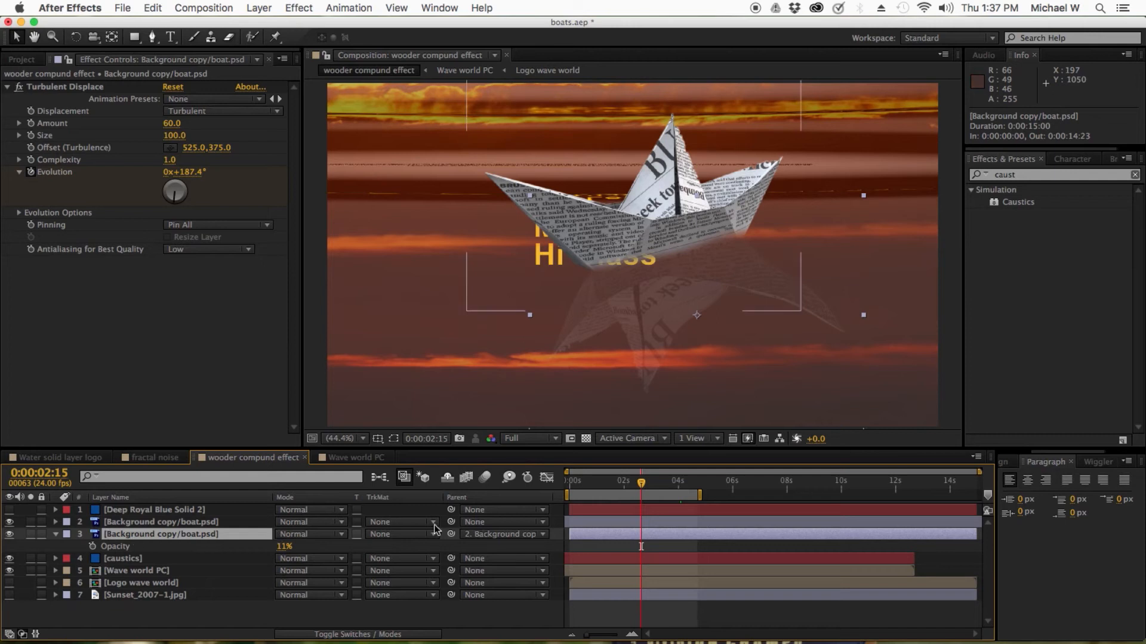
drag(451, 534, 215, 524)
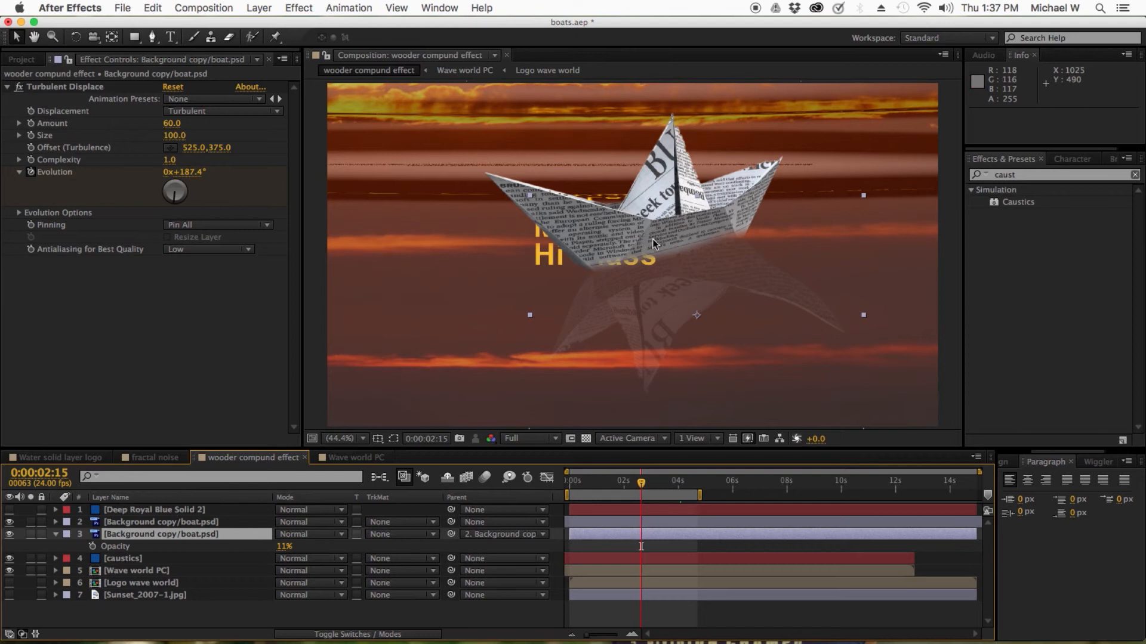
click(124, 545)
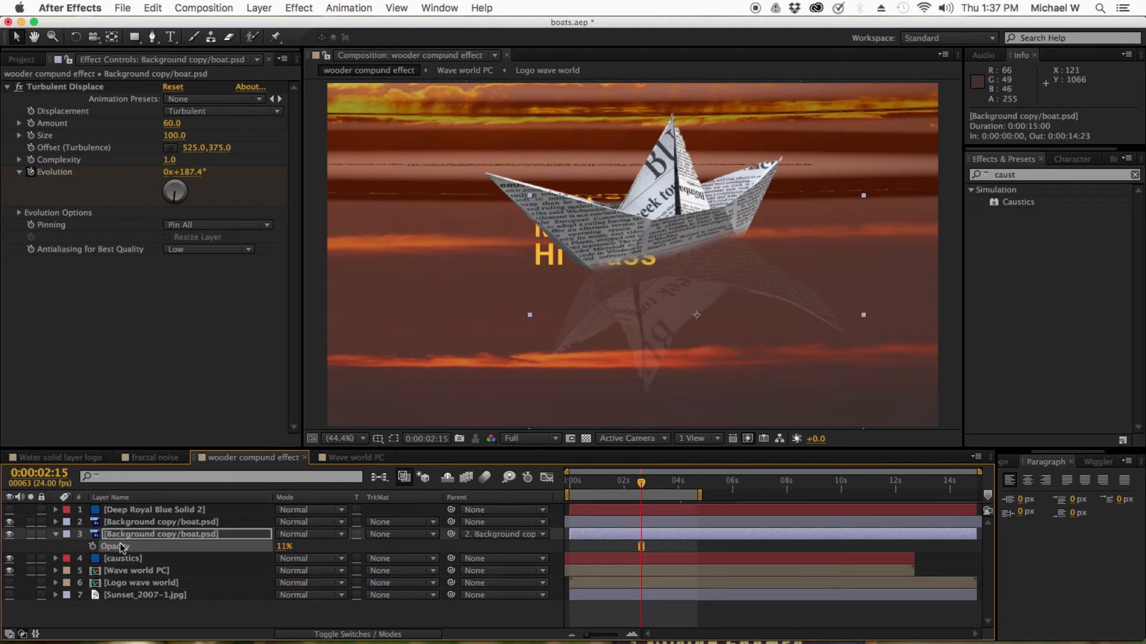
click(143, 534)
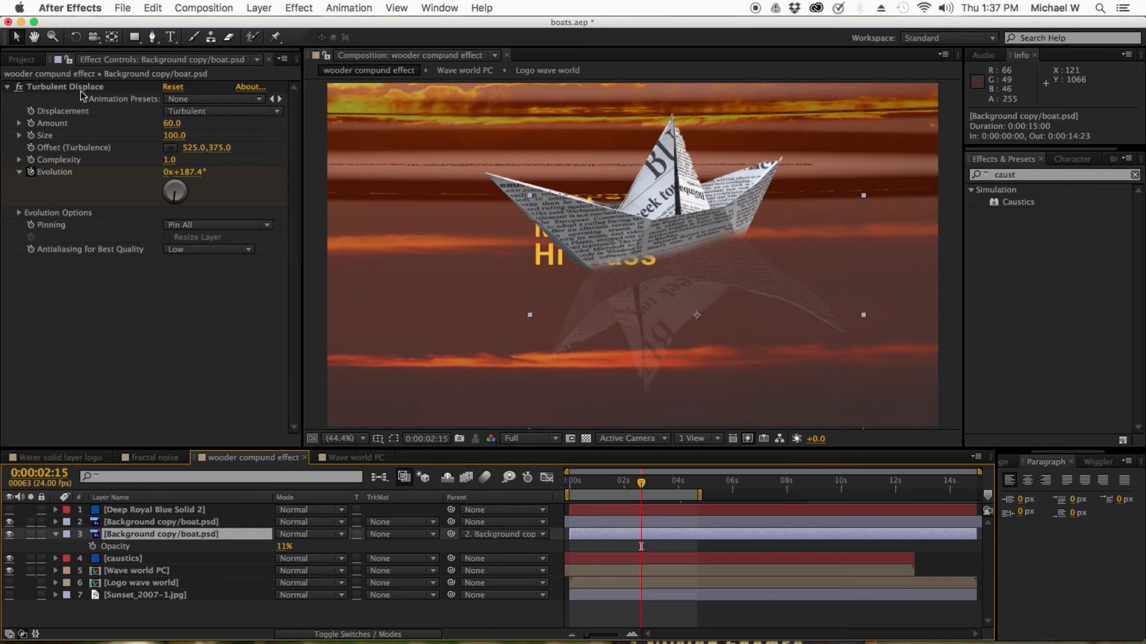
Search the Effects & Presets for turbu
click(1037, 174)
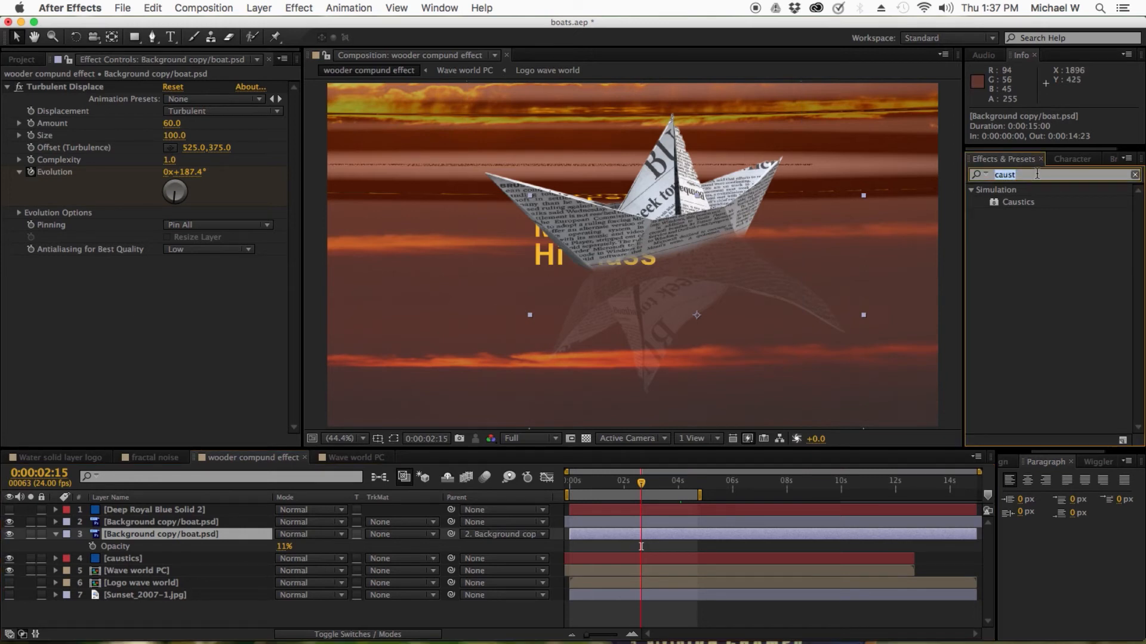
text(turb)
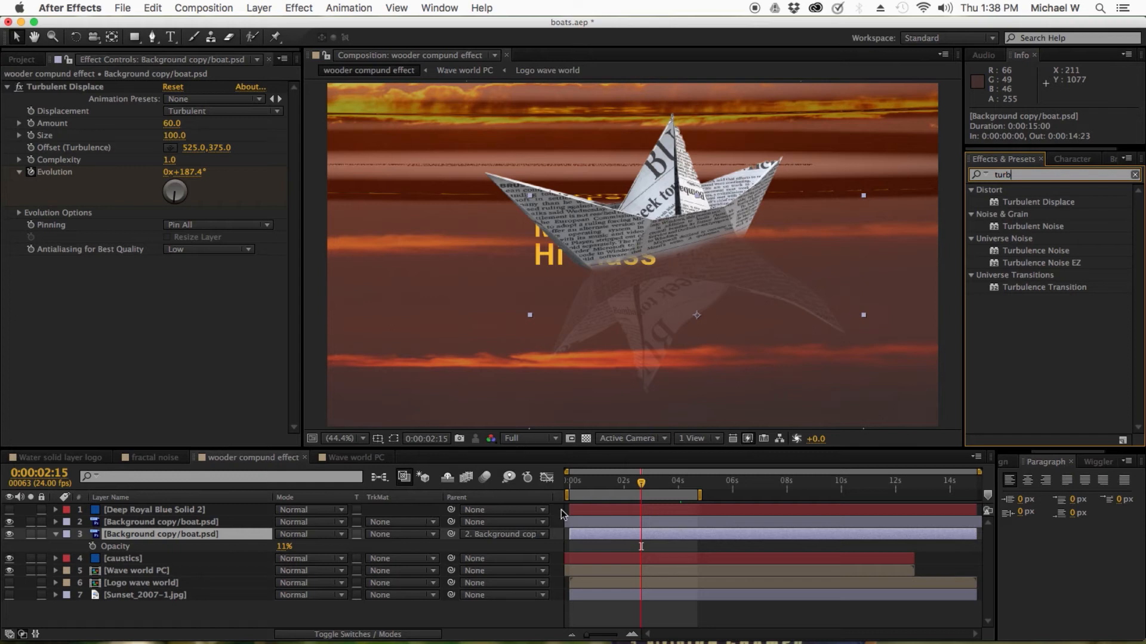
text(u)
Reveal the reflected boat layer's Turbulent Displace Evolution keyframes and scrub through them to 0:00:00:17
click(622, 535)
key(u)
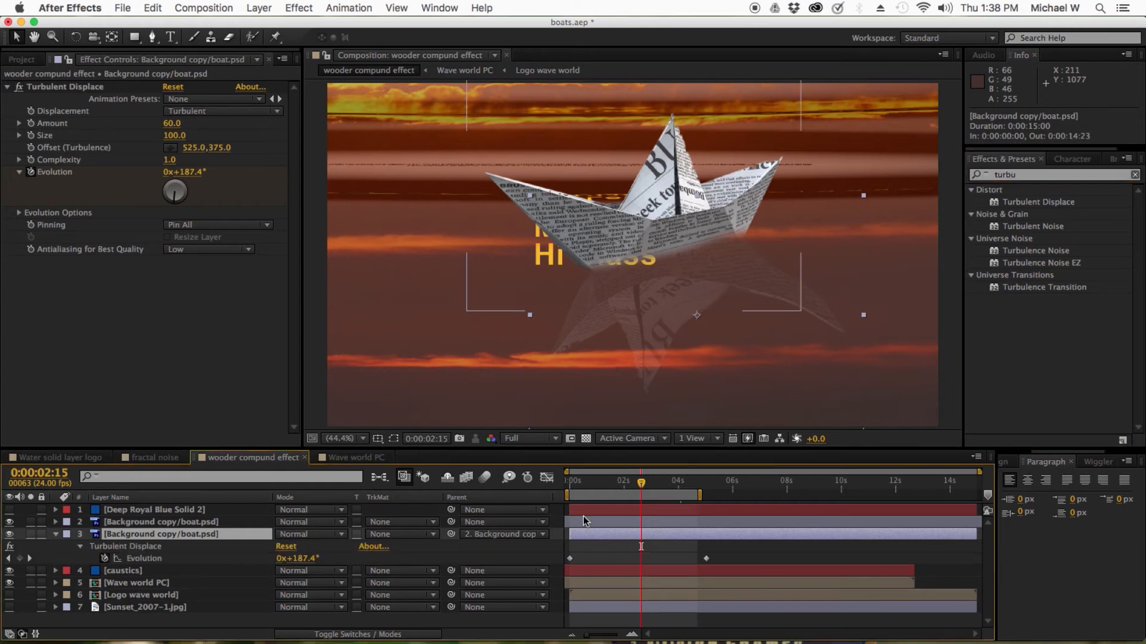
drag(574, 487, 706, 487)
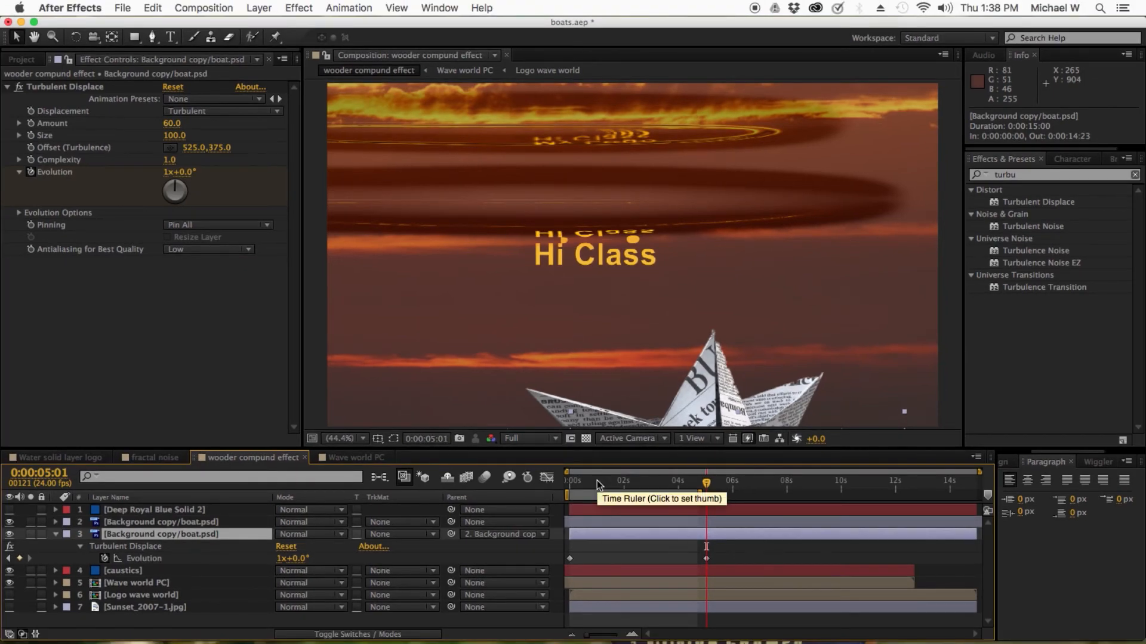
click(589, 482)
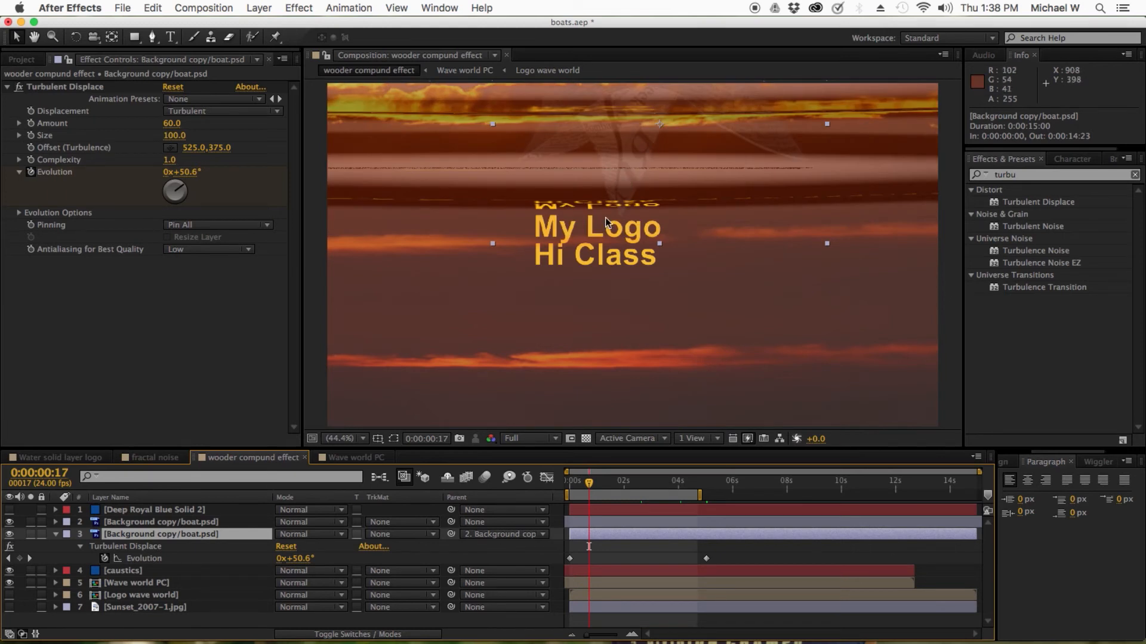
Show the Deep Royal Blue Solid 2 layer and display its Mask 1 path in the viewer
click(56, 534)
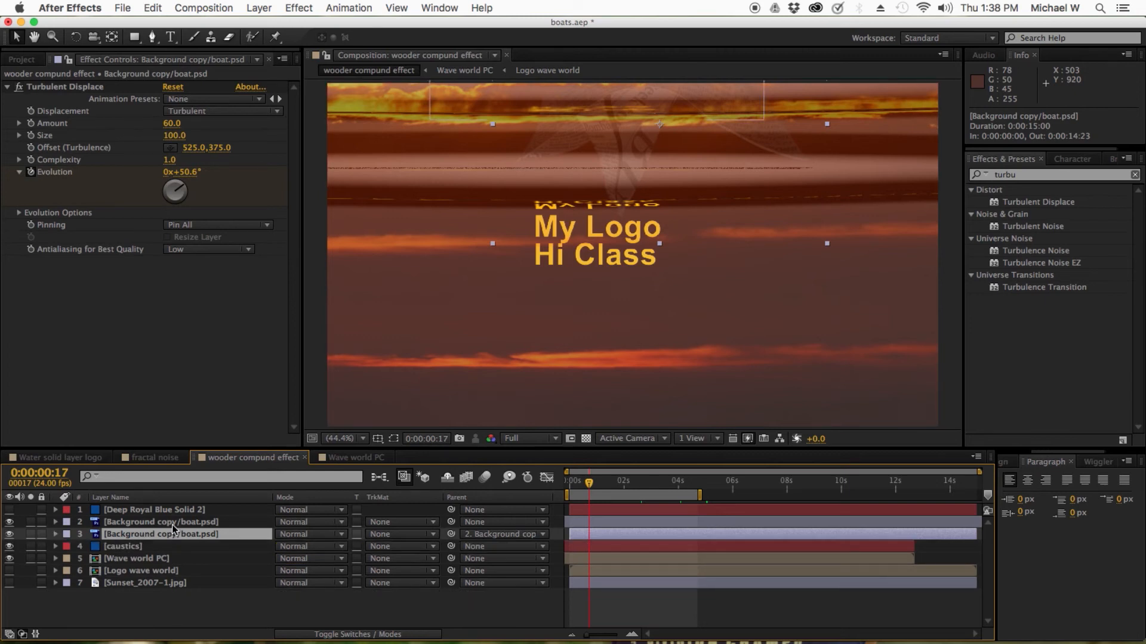
click(172, 524)
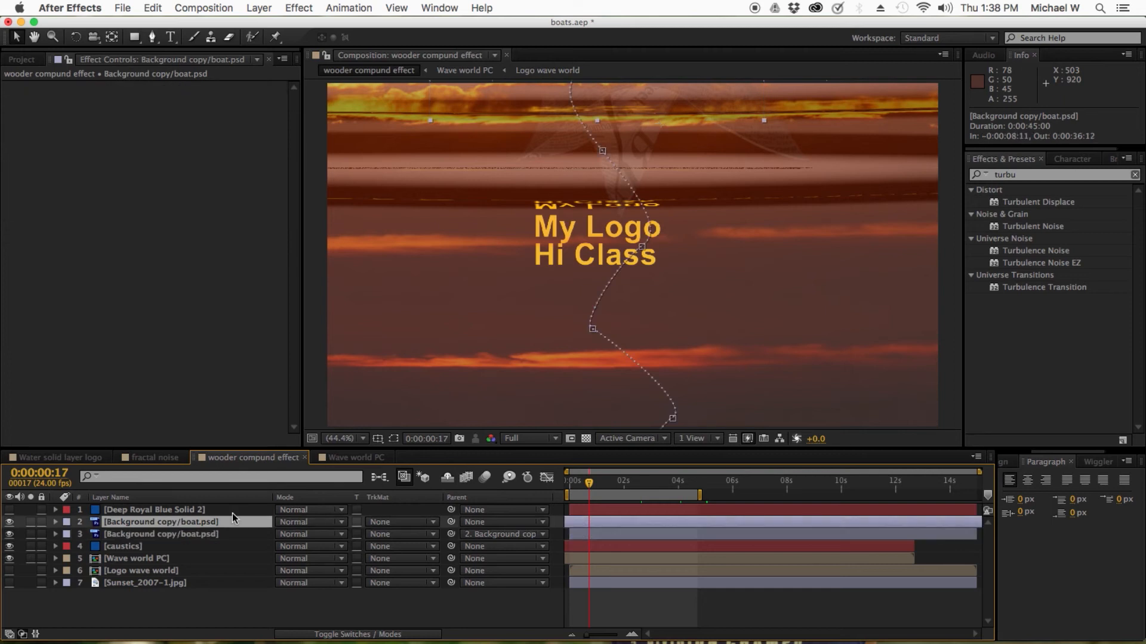
click(162, 511)
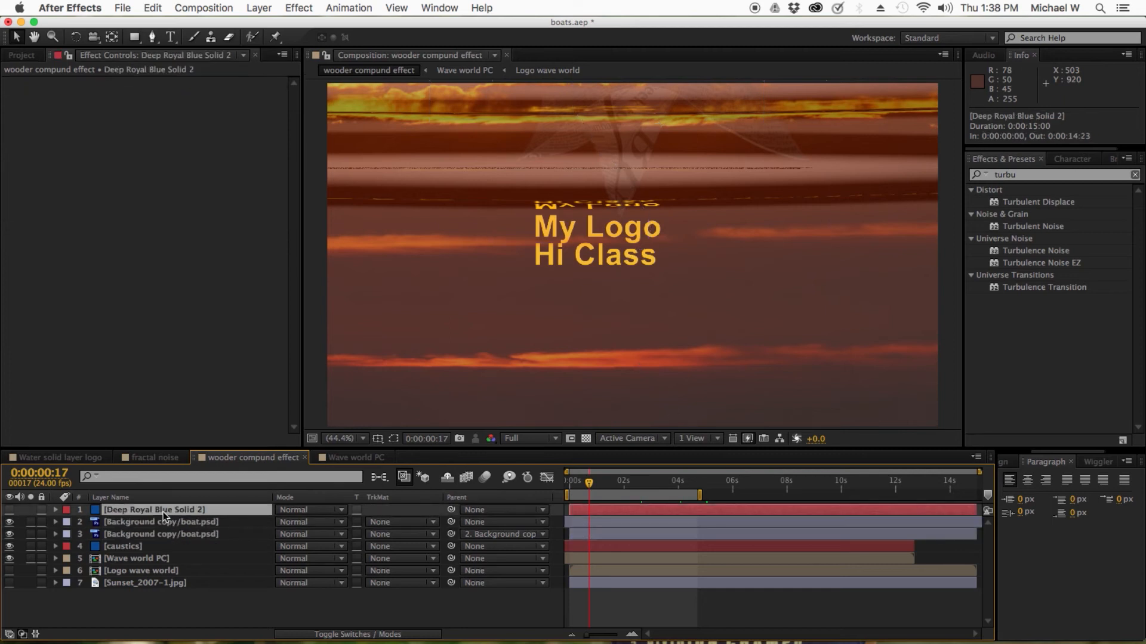
click(152, 37)
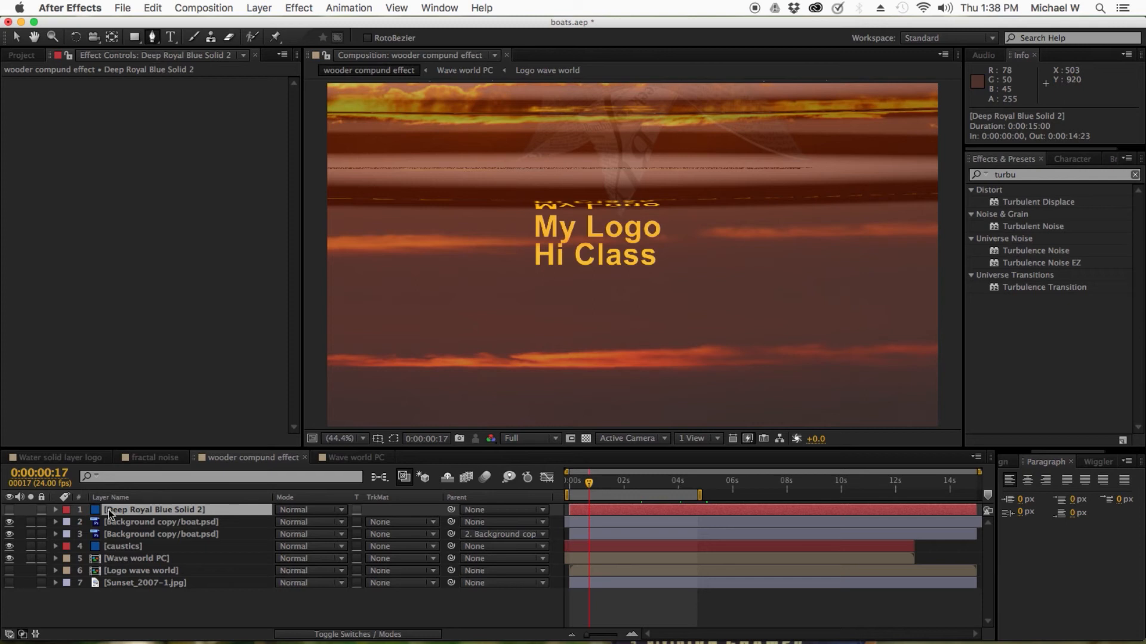
click(9, 511)
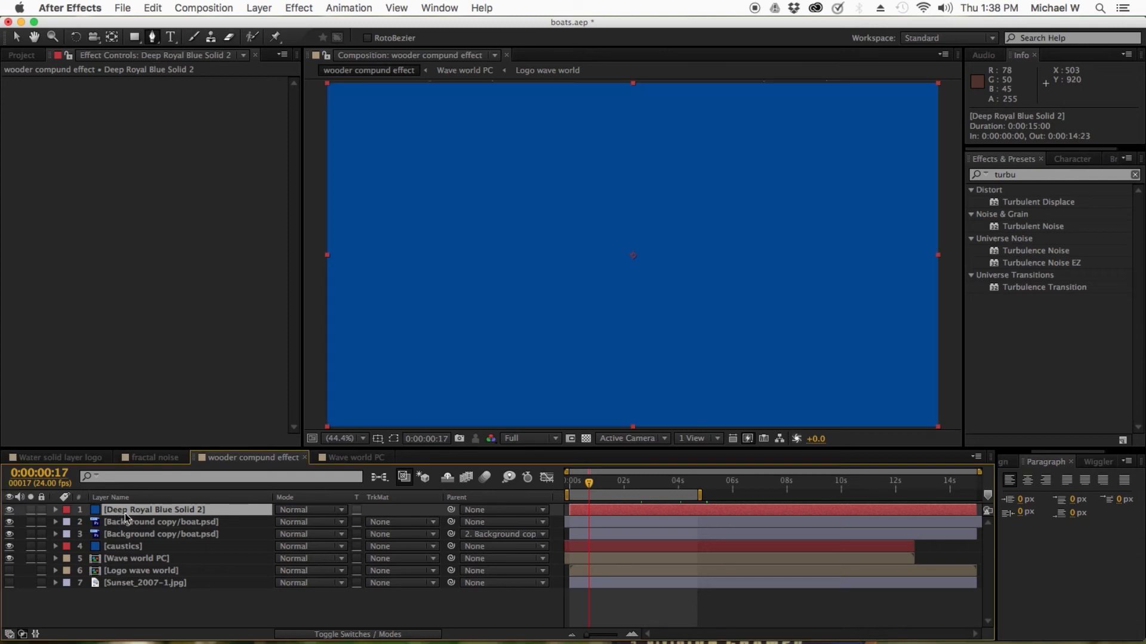
key(m)
click(120, 523)
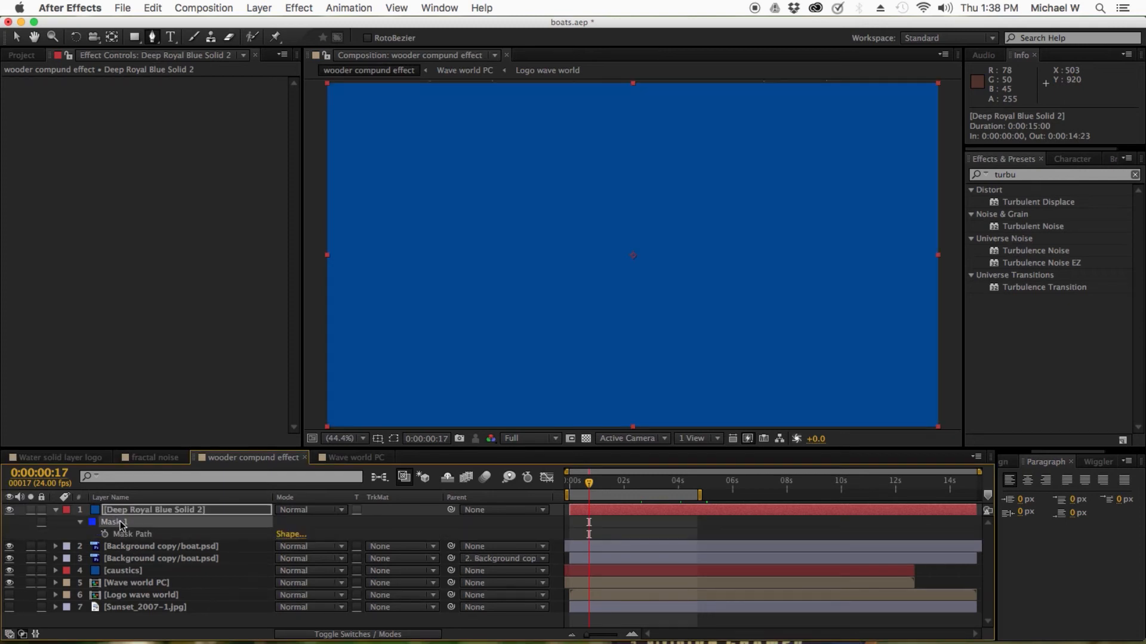
scroll(465, 353, up, 2)
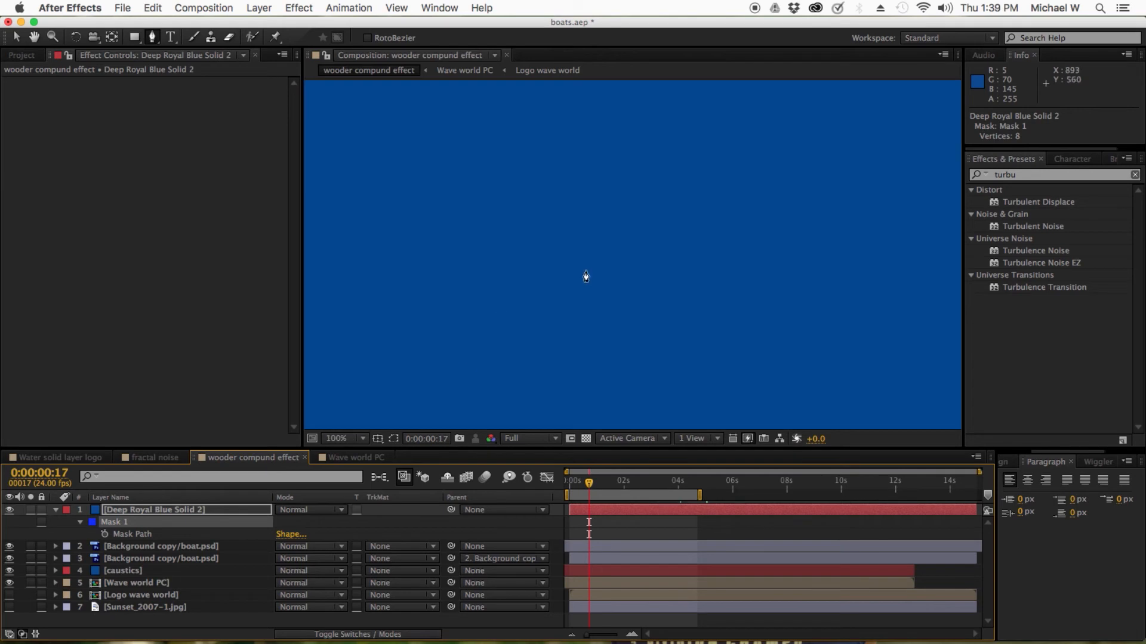
scroll(346, 440, down, 6)
click(346, 440)
click(342, 414)
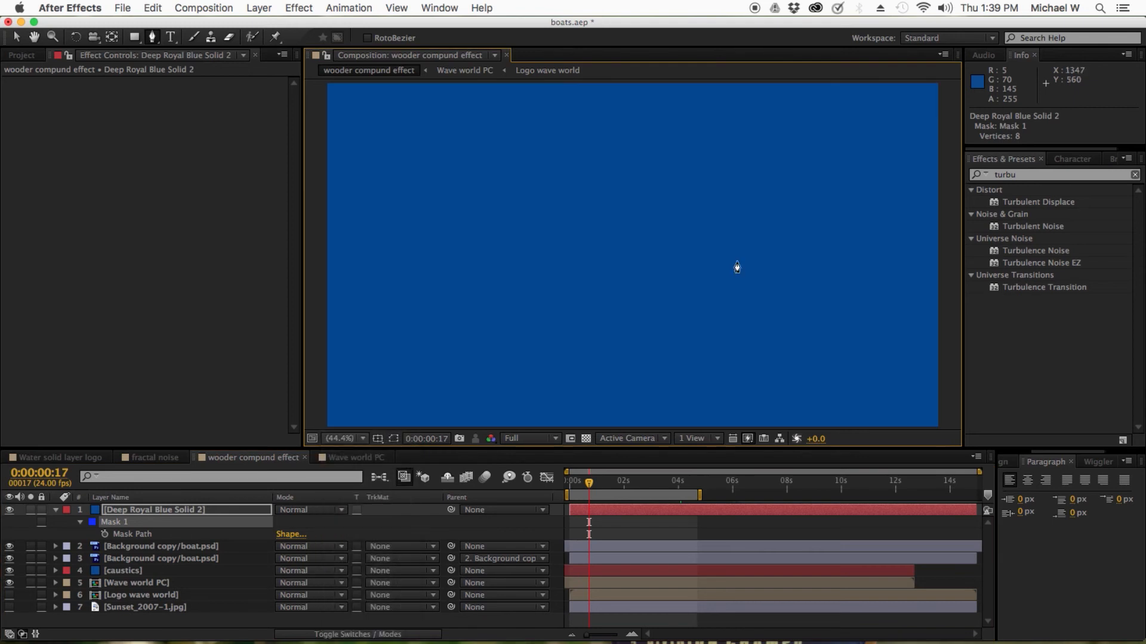
click(393, 440)
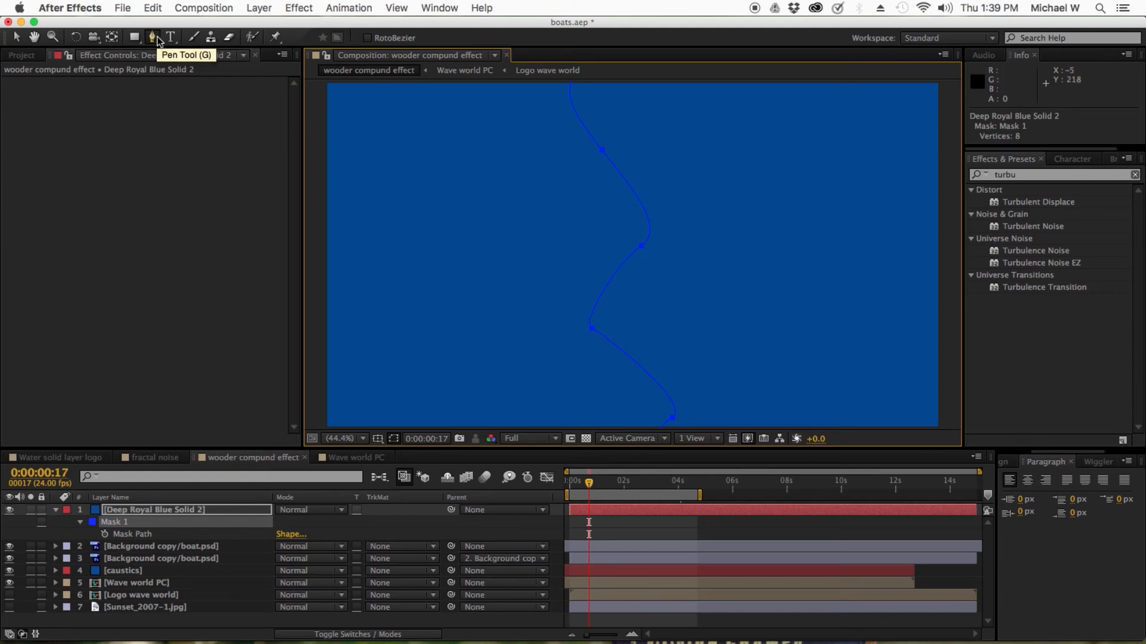
Reveal the top Background copy/boat.psd layer's Position keyframes and motion path, and hide the blue solid again
click(56, 510)
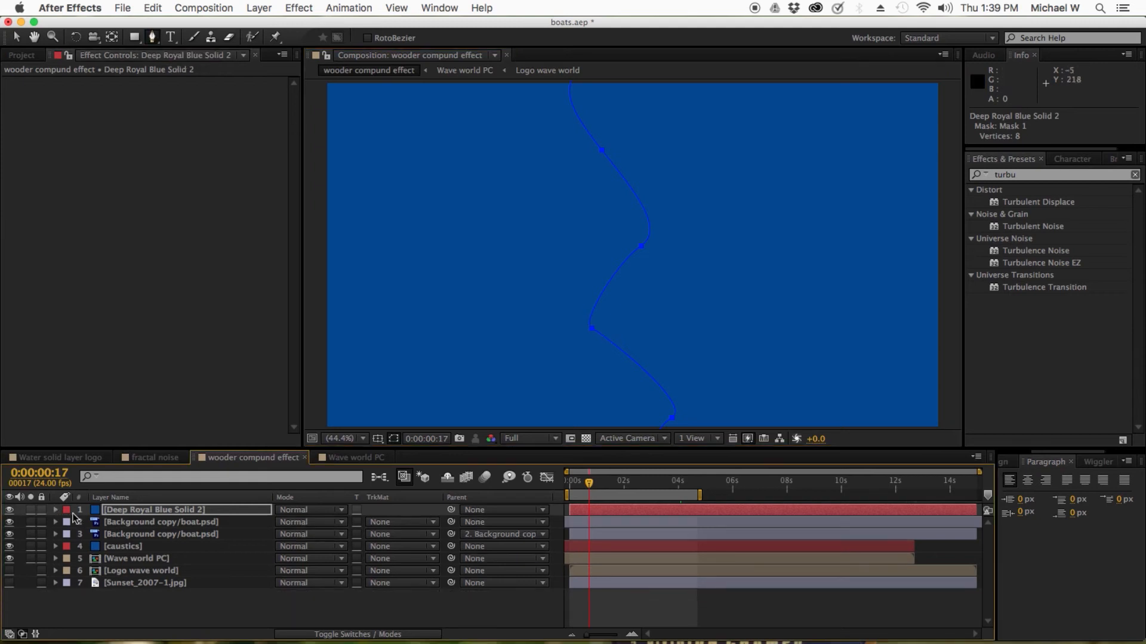
click(140, 524)
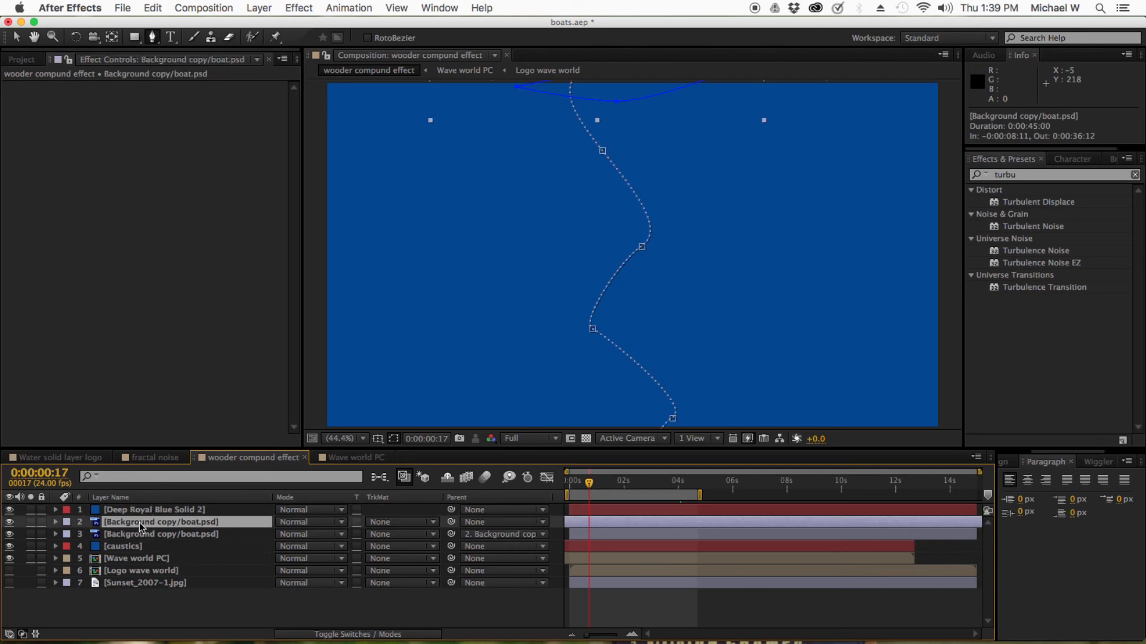
key(p)
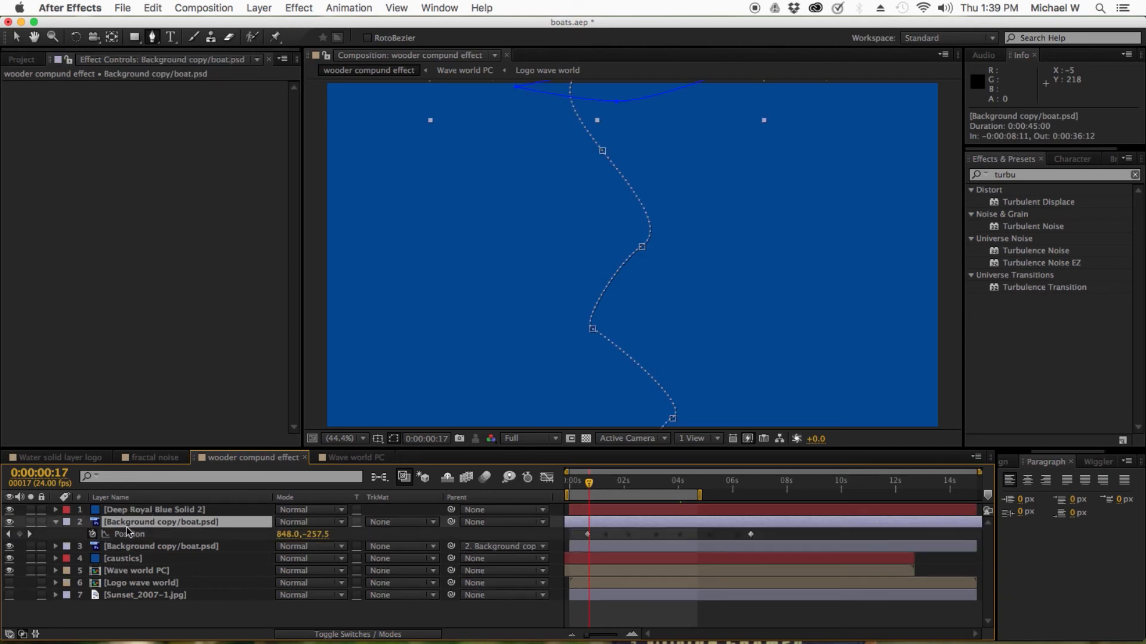
click(129, 534)
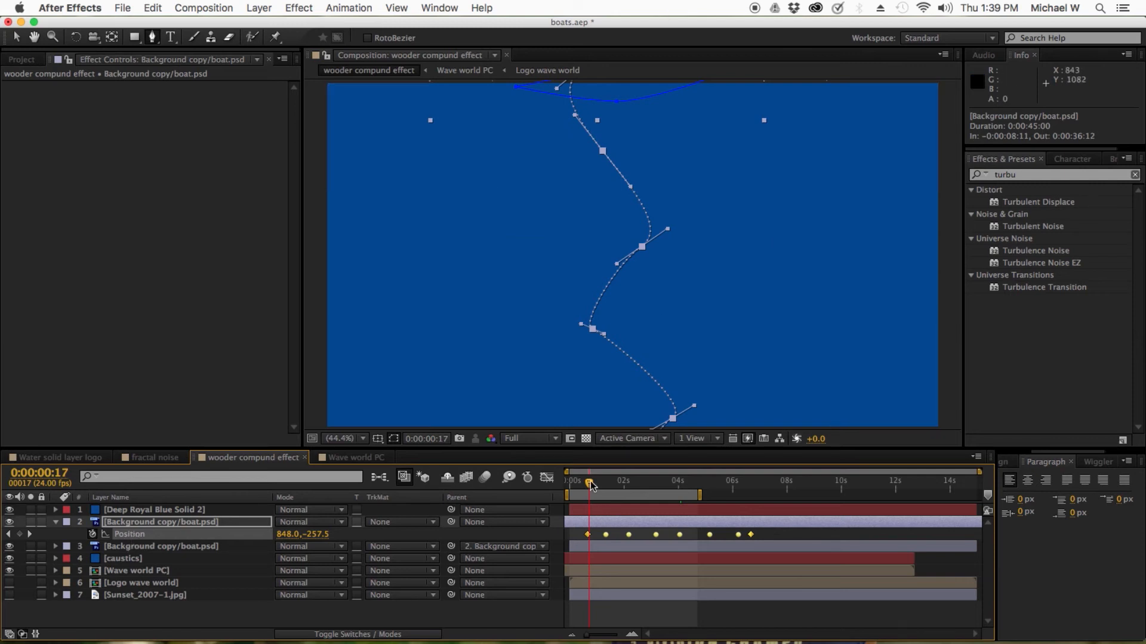
drag(590, 482, 608, 483)
click(9, 510)
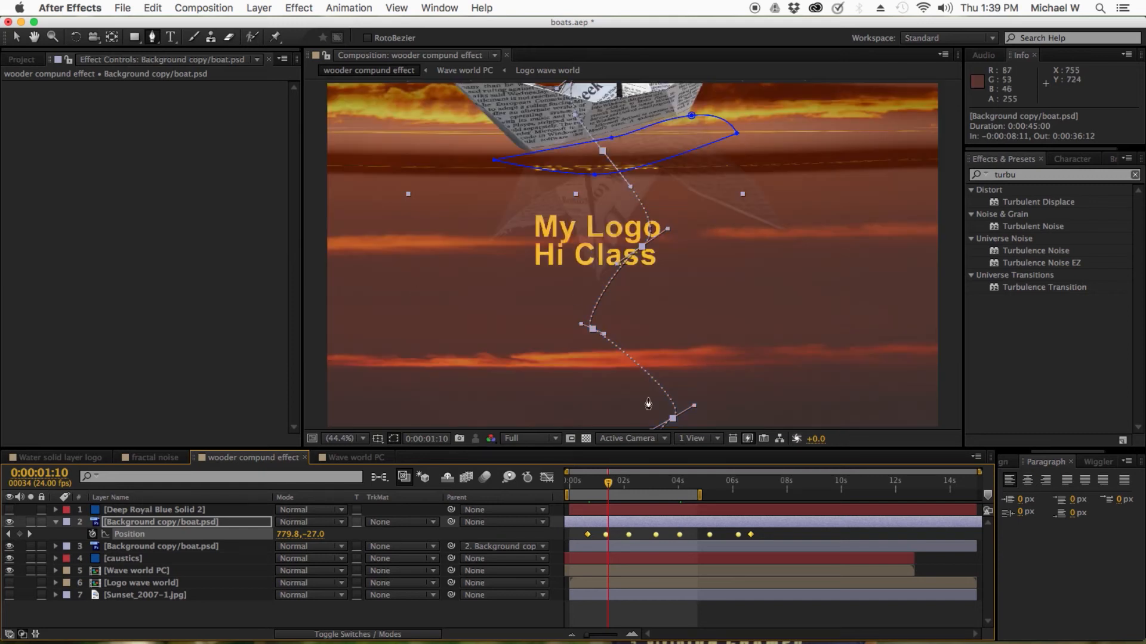
Open the top boat layer's Time Stretch settings and confirm them at 300%
right_click(630, 521)
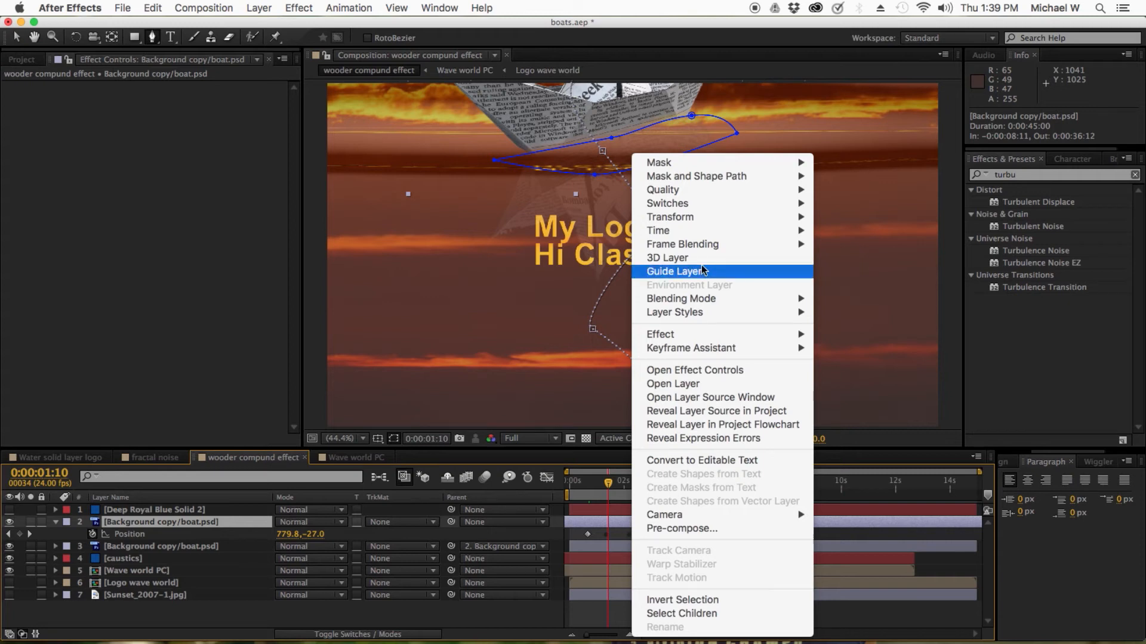
mouse_move(776, 231)
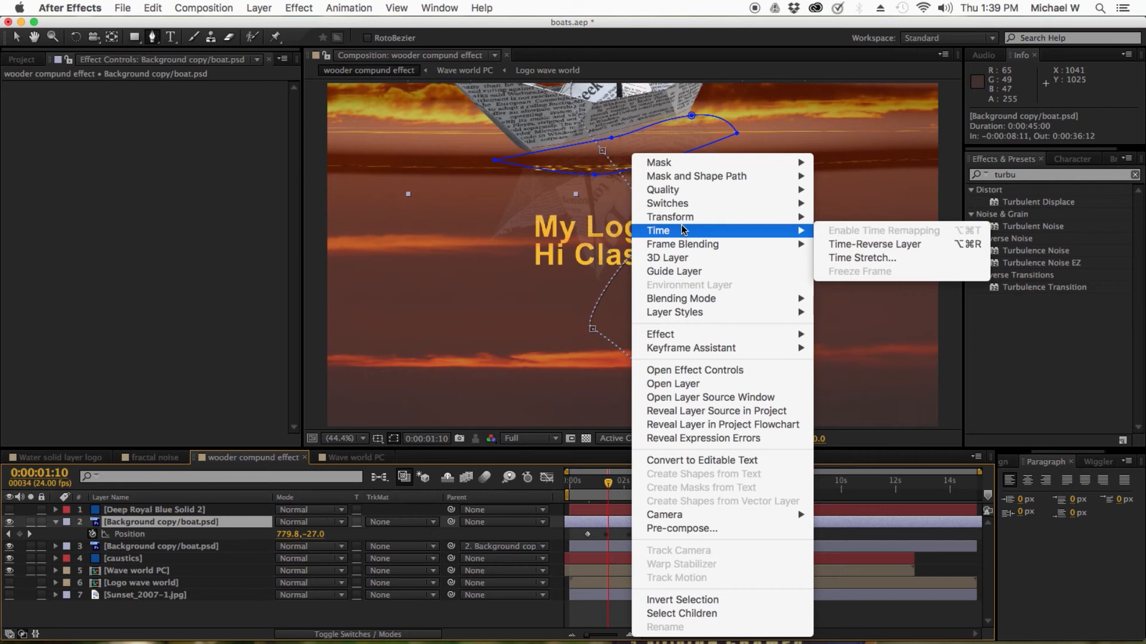
click(844, 257)
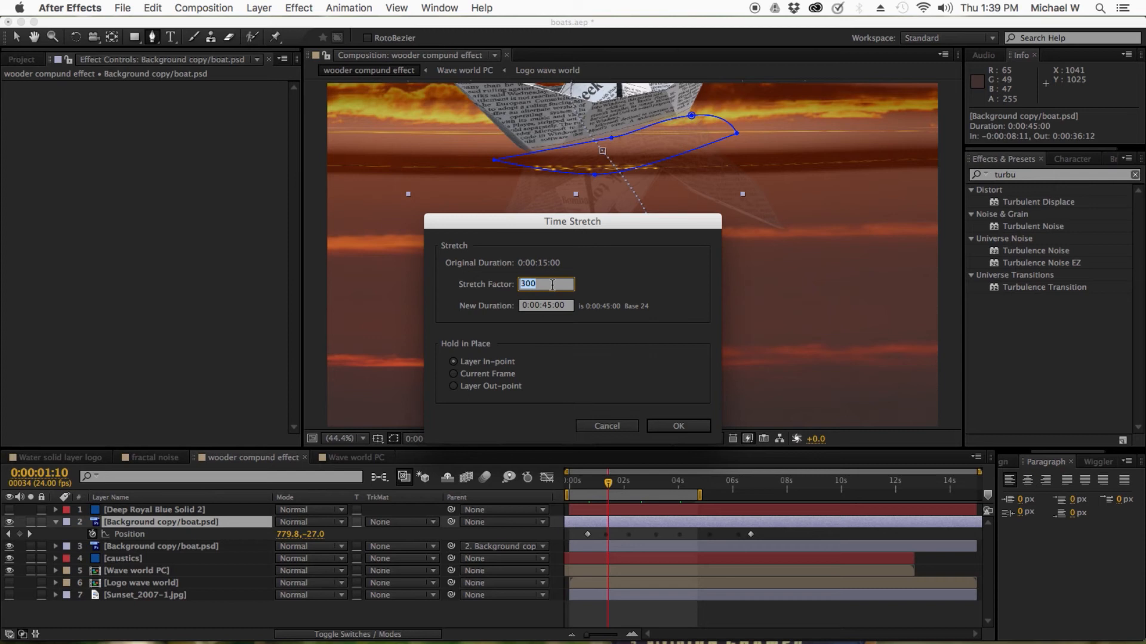
click(663, 428)
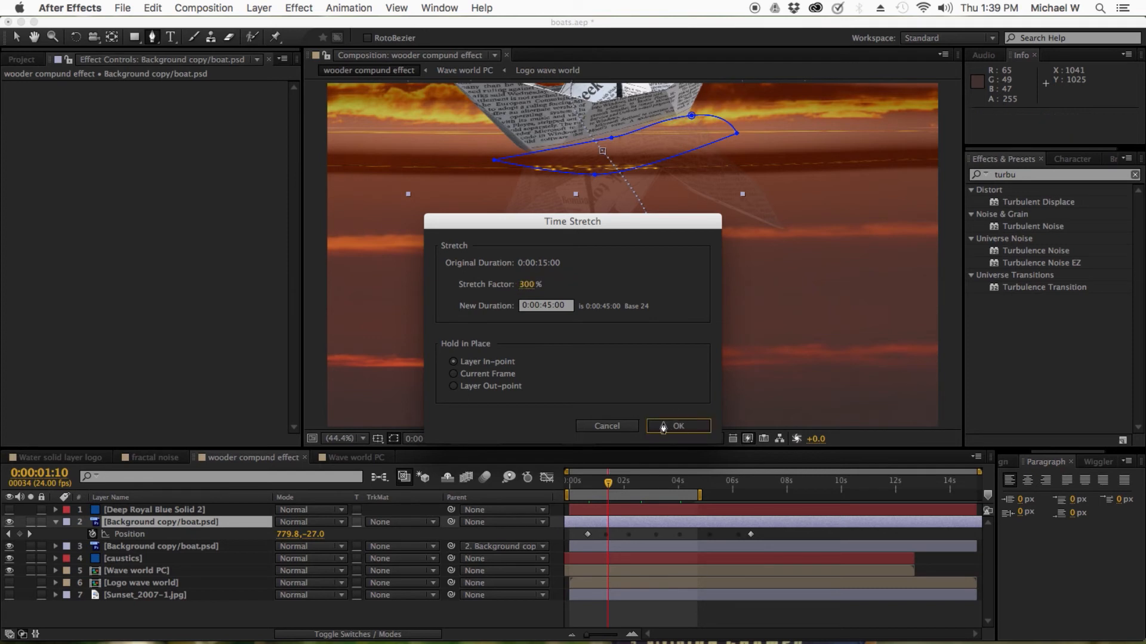
Scrub the timeline through the boat's motion and back to the start of the composition
drag(609, 484, 636, 484)
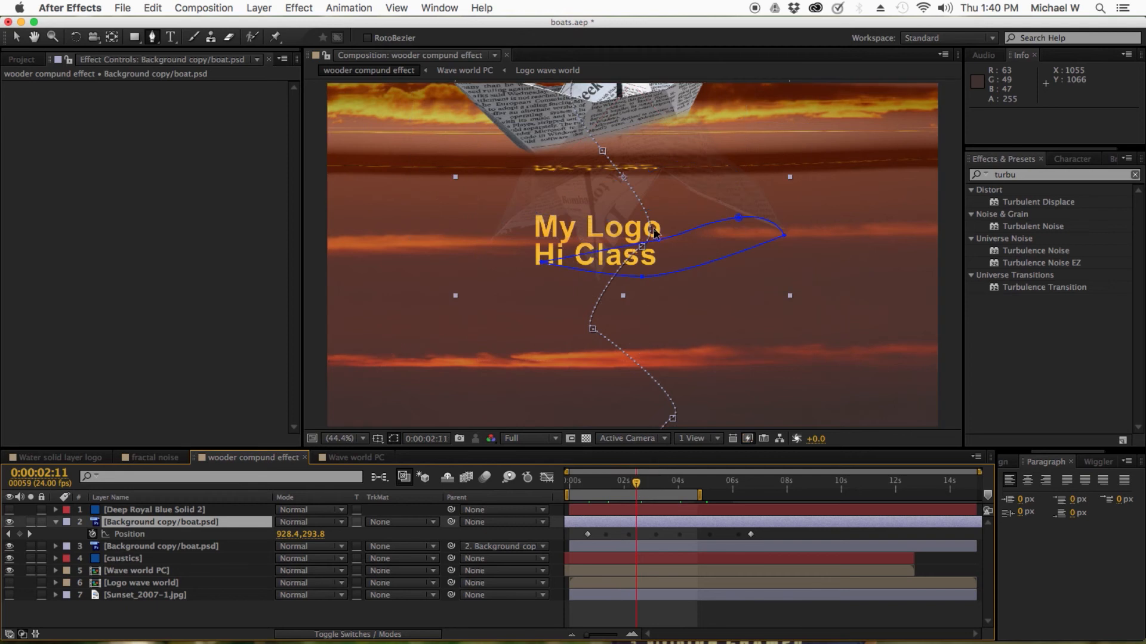
click(671, 612)
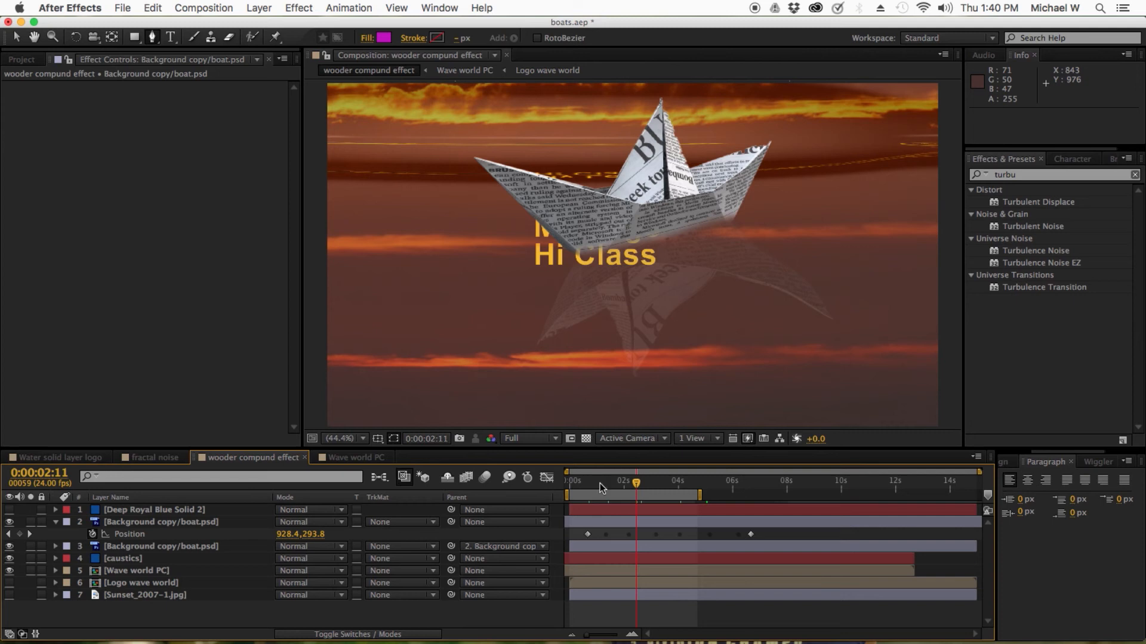
drag(600, 483, 552, 483)
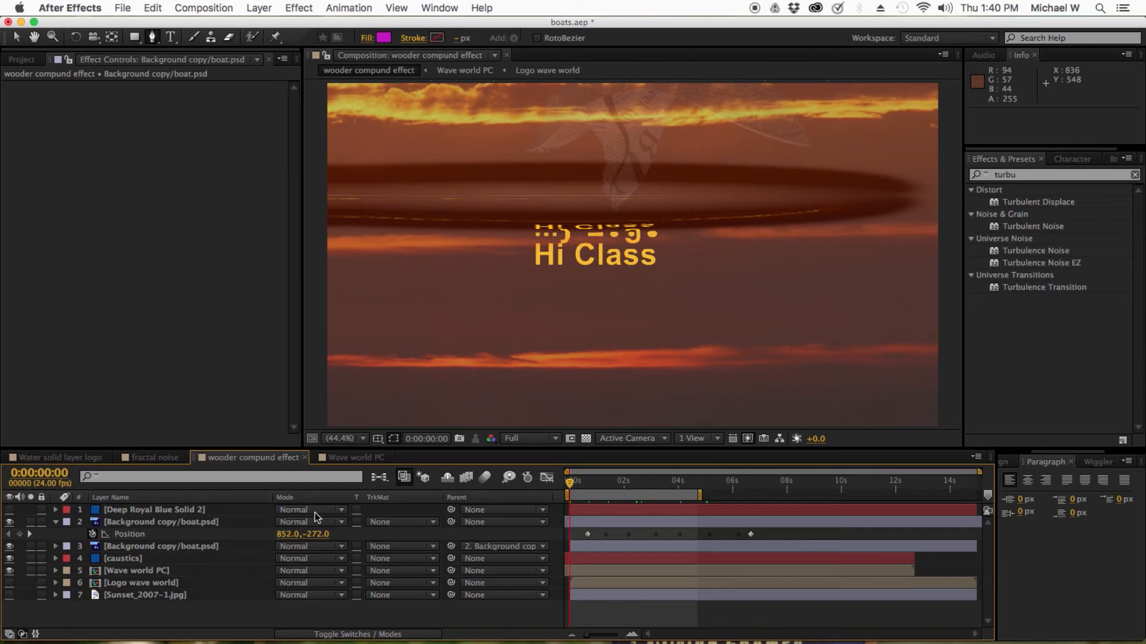
Save the project and play a preview of the wooder compound effect composition
key(super+s)
key(KP_0)
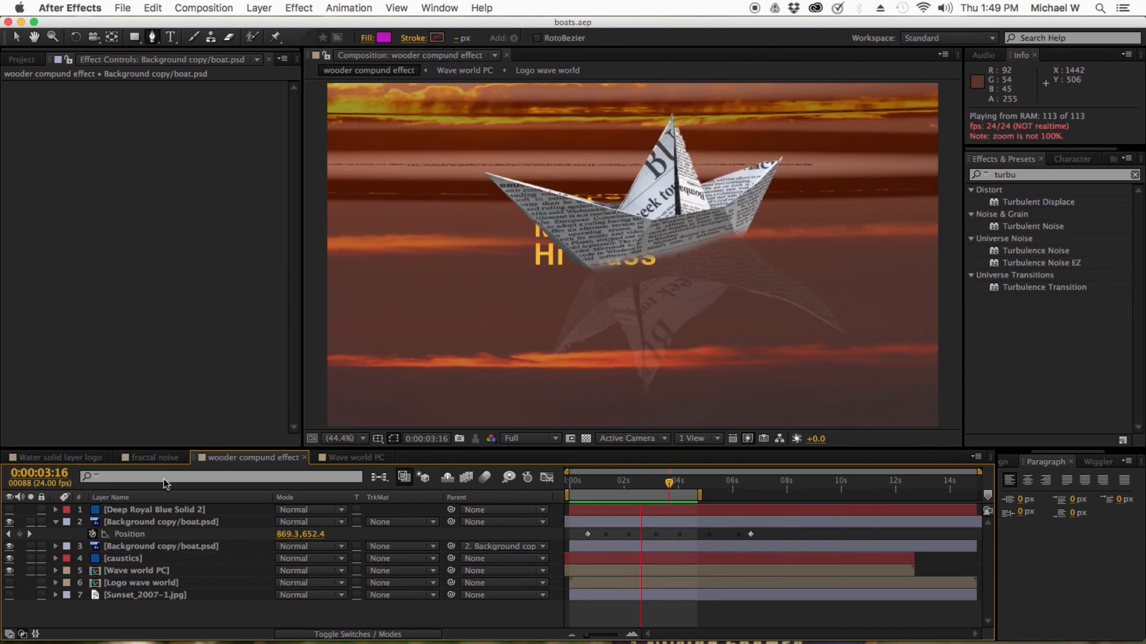
key(space)
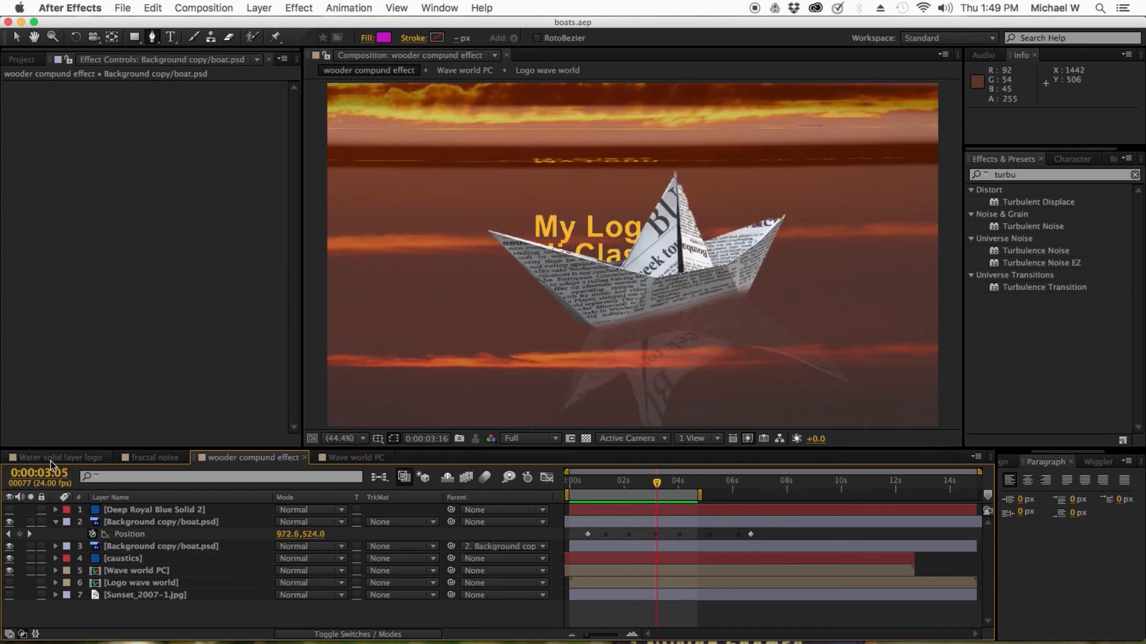
Open the Water solid layer logo composition and inspect the kayak layer's motion path
click(51, 461)
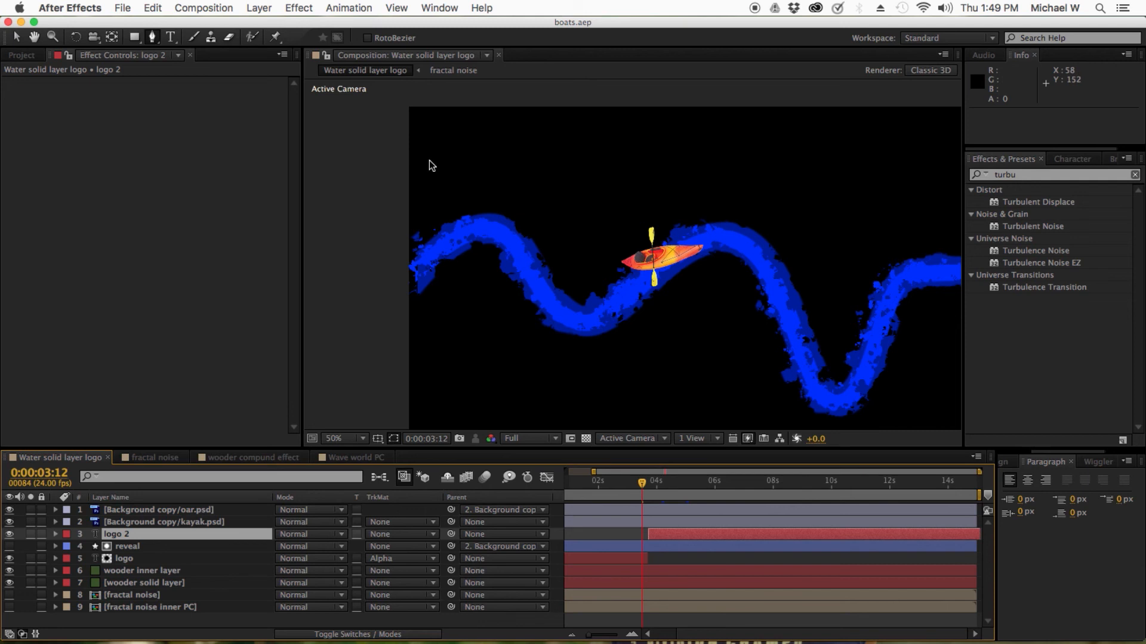
key(v)
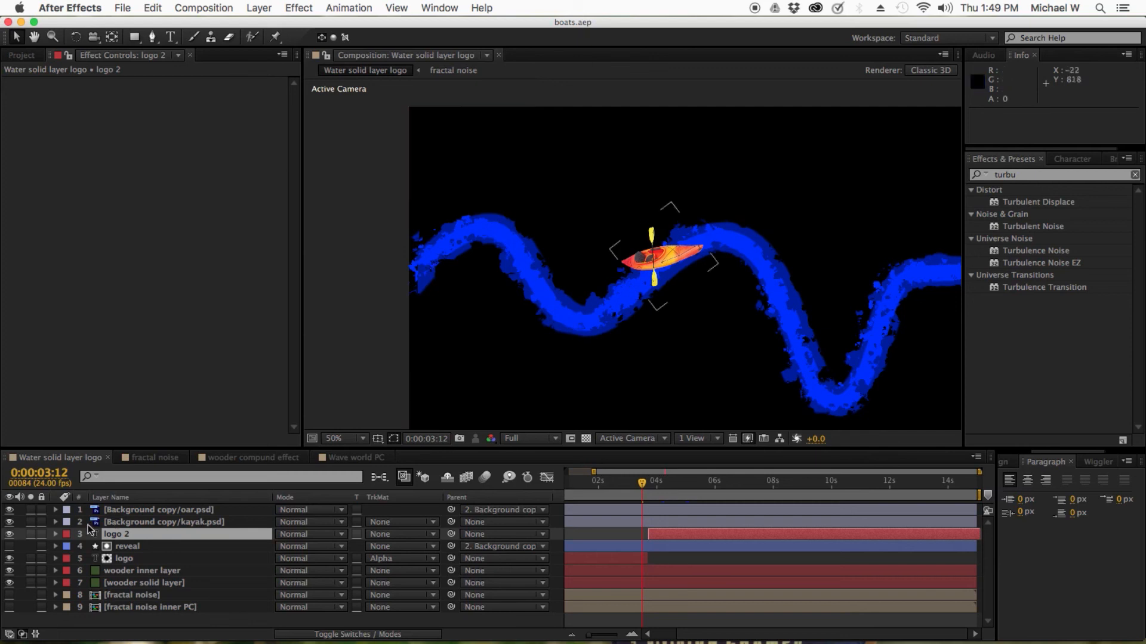
click(142, 522)
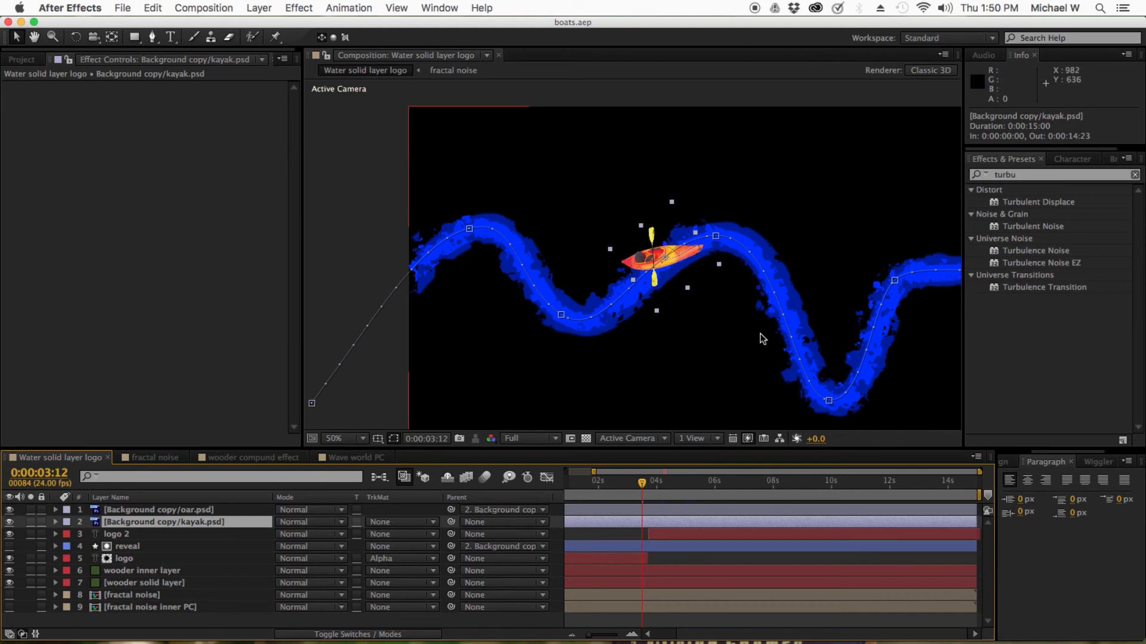
click(720, 564)
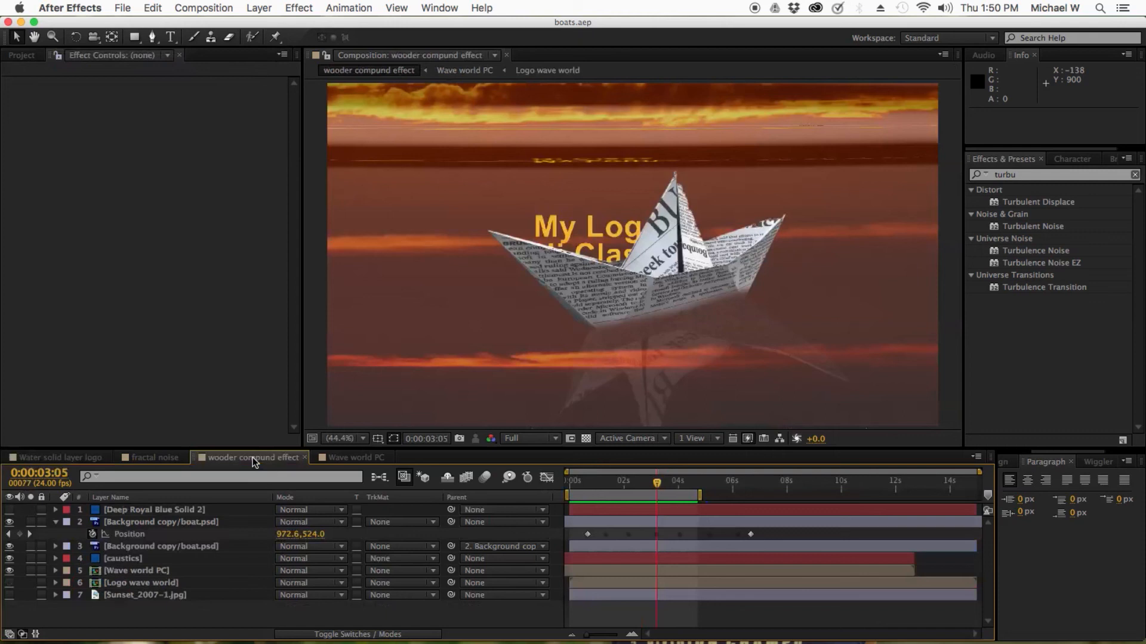
Switch between the Water solid layer logo and wooder compound effect compositions, ending on wooder compound effect
click(252, 458)
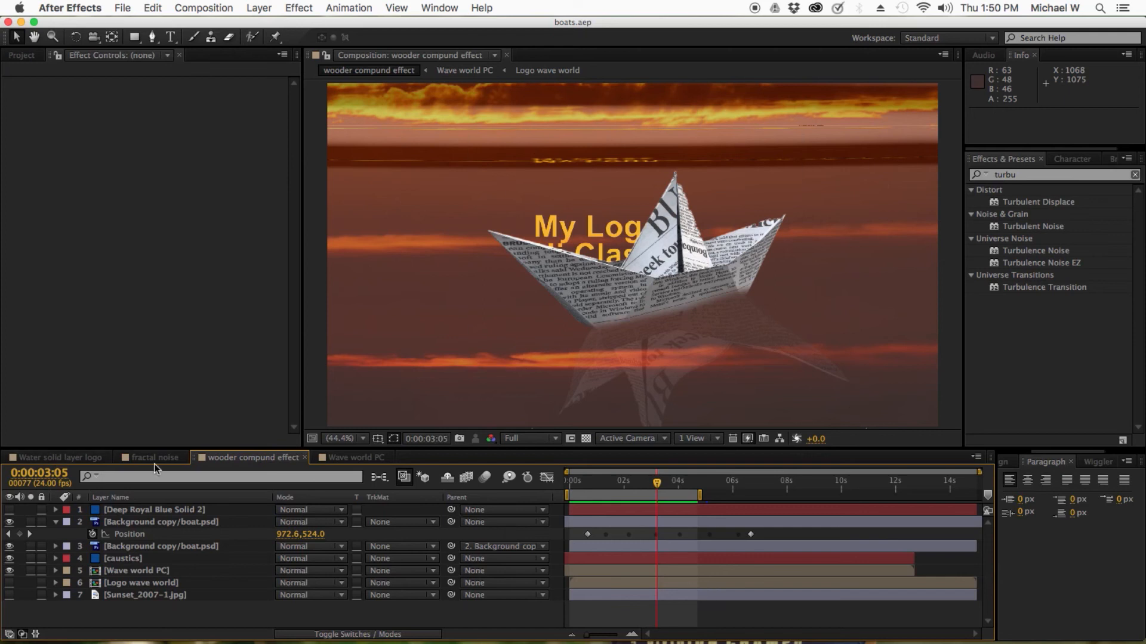
click(86, 461)
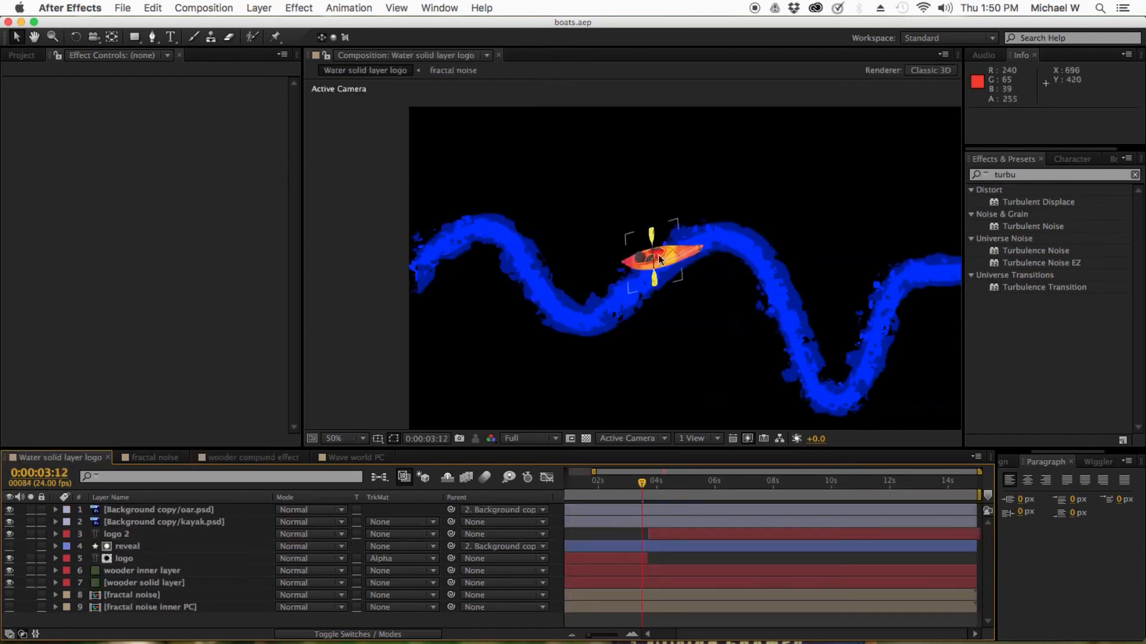
click(257, 463)
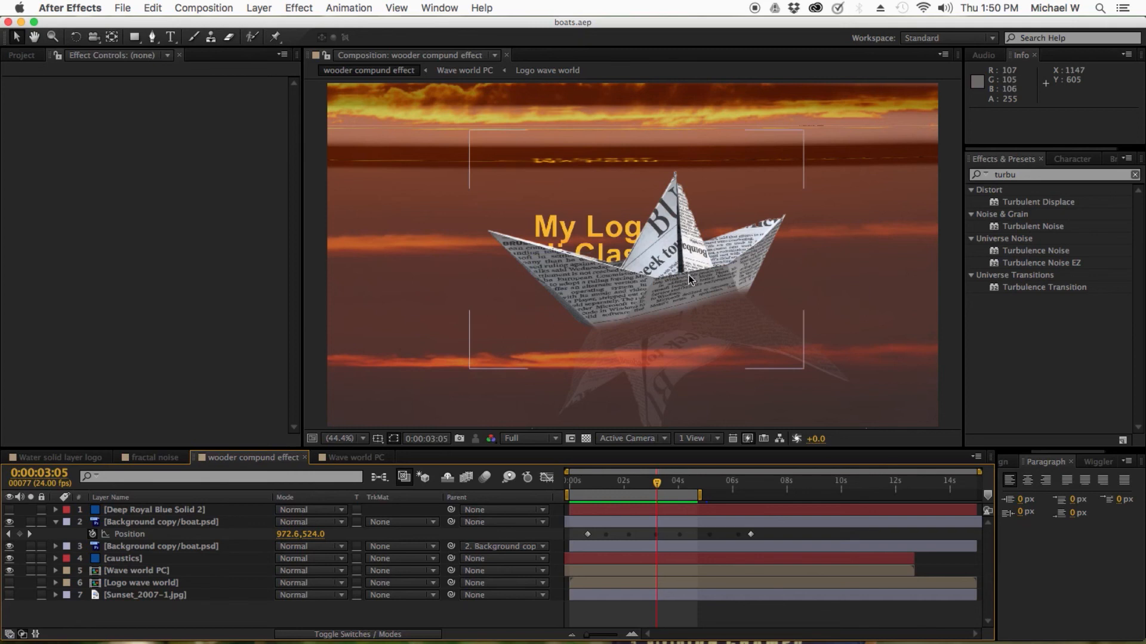